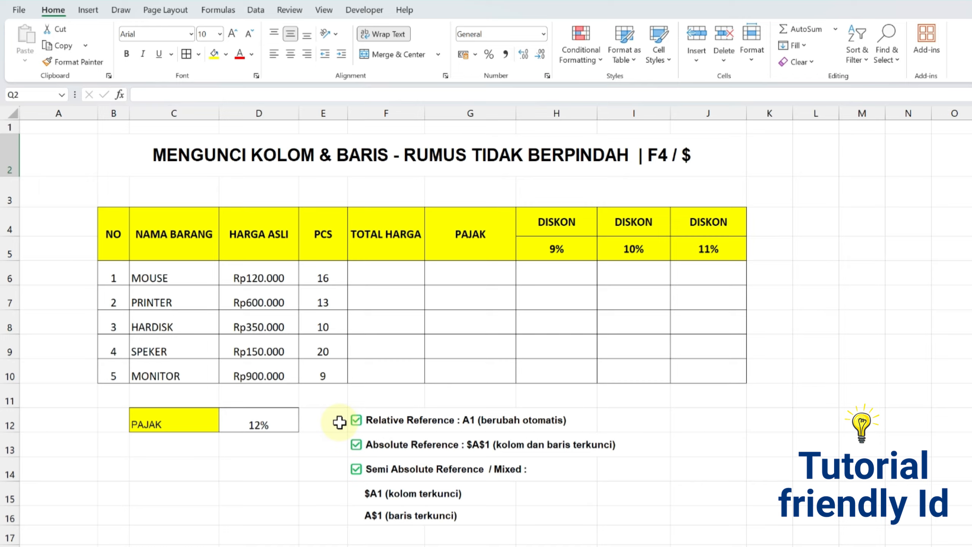
# Calculate the first item's total price in F6 with =D6*E6 and fill the formula down to F10
pyautogui.click(374, 273)
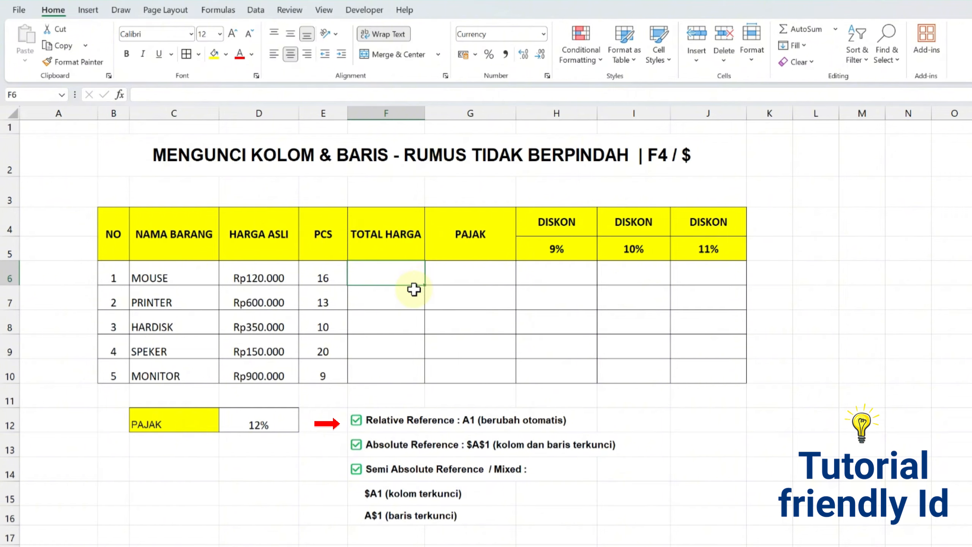
pyautogui.write('=')
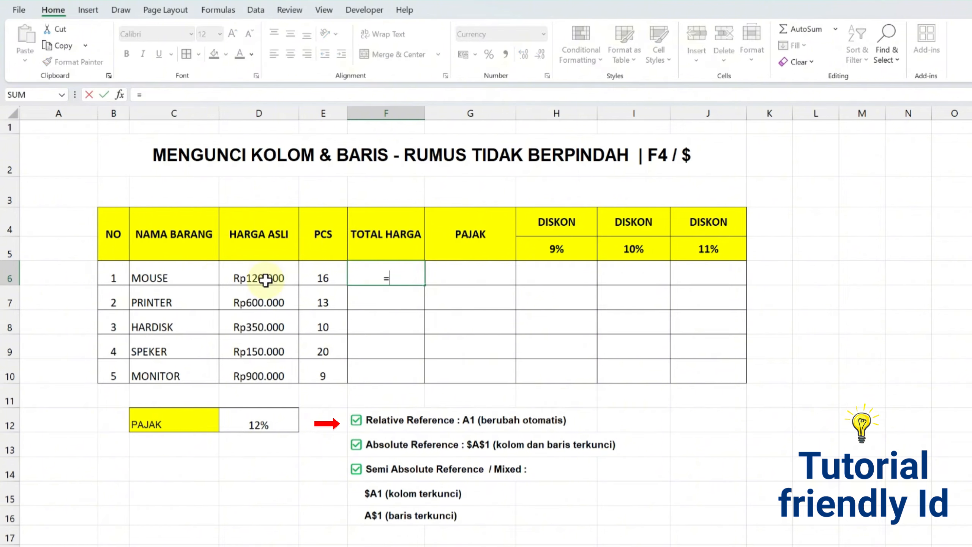
pyautogui.click(263, 278)
pyautogui.write('*')
pyautogui.click(318, 277)
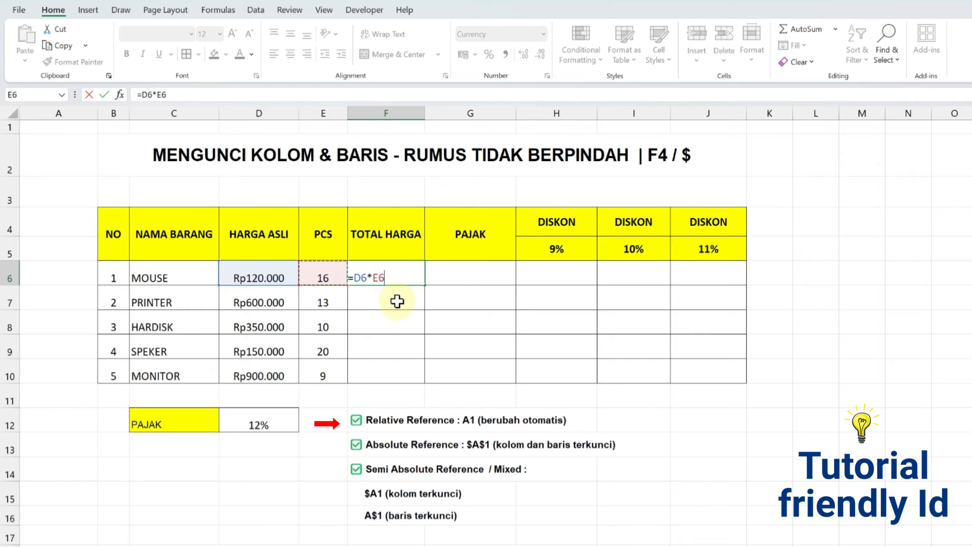
pyautogui.press('Return')
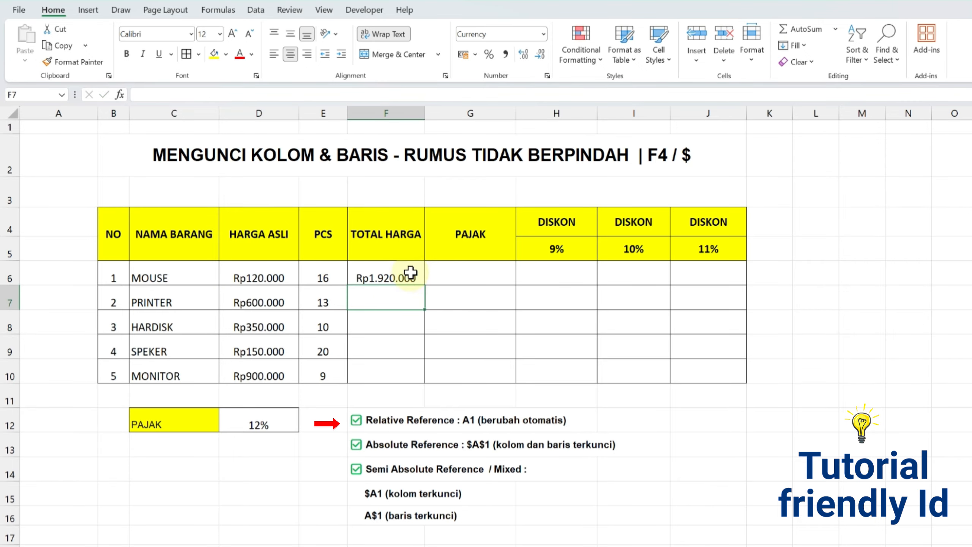
pyautogui.click(410, 273)
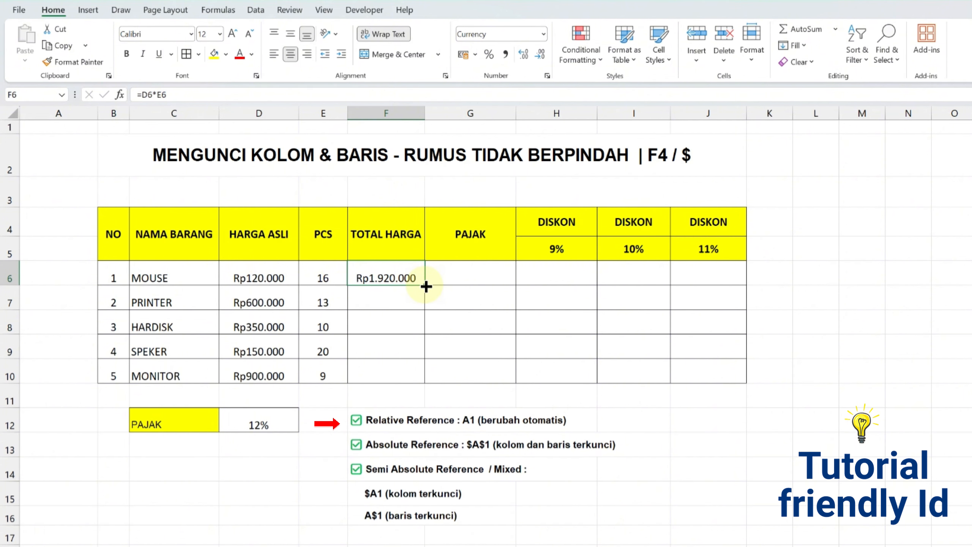
pyautogui.doubleClick(426, 286)
# Inspect the copied total price formulas in F7 and F8 to see how their references shift
pyautogui.click(420, 298)
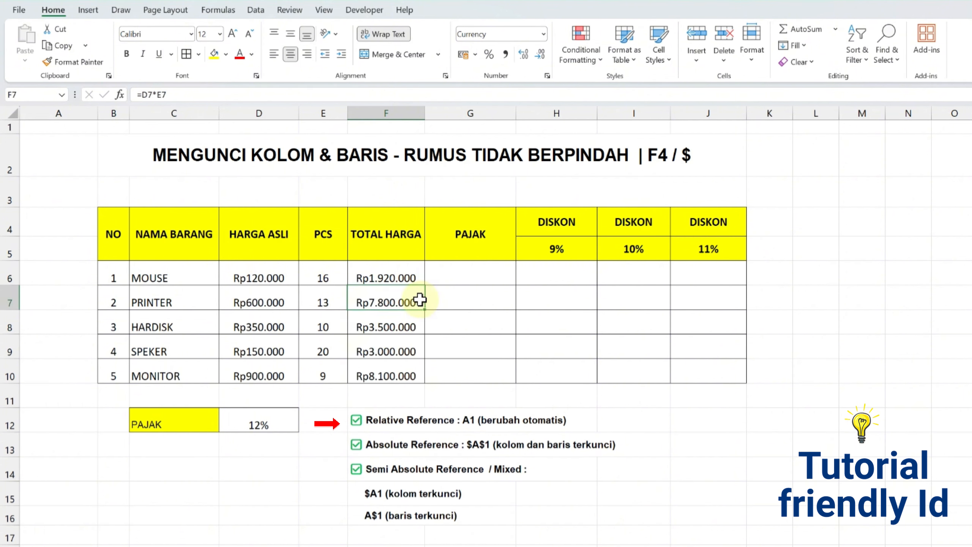
pyautogui.doubleClick(420, 300)
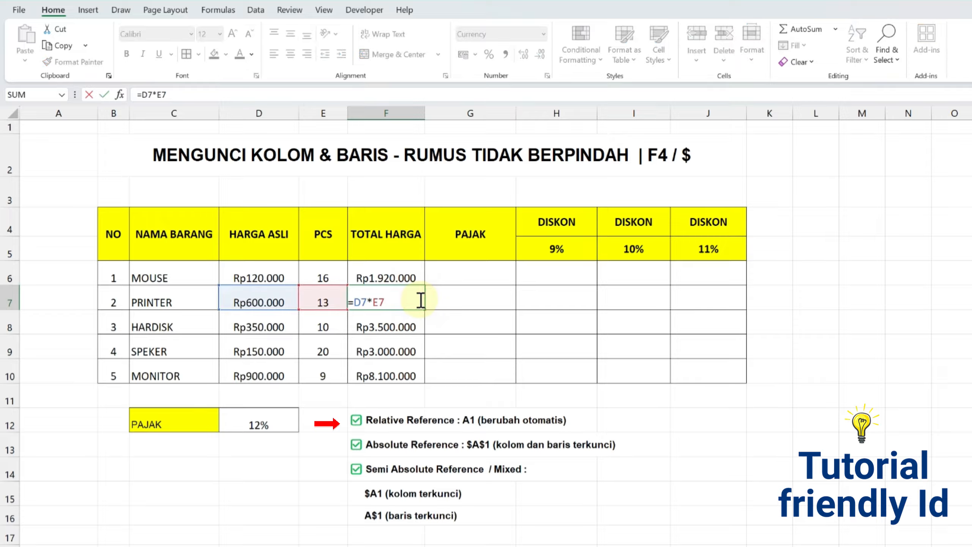
pyautogui.press('Return')
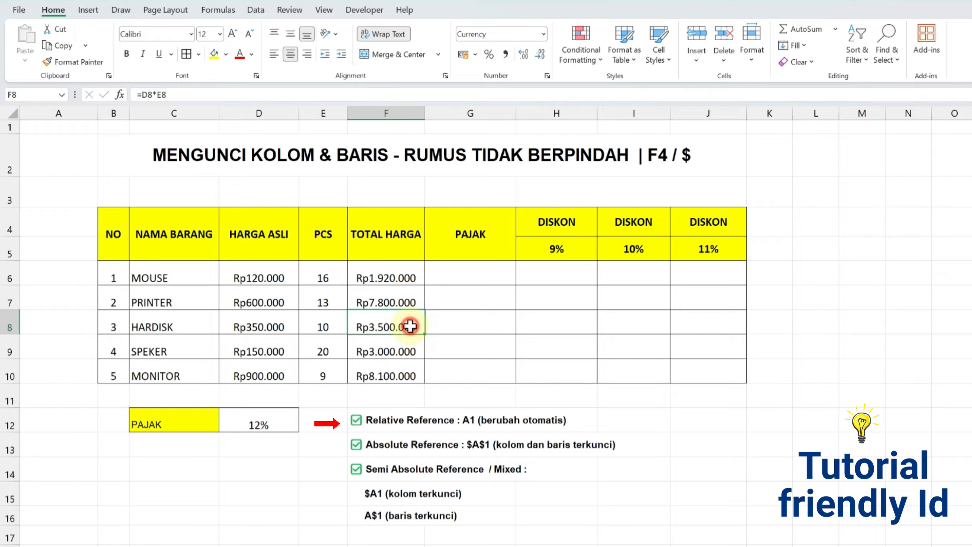
pyautogui.doubleClick(406, 323)
pyautogui.press('Return')
# Label the TOTAL HARGA column by entering "Relatif Ref" in F3
pyautogui.click(387, 196)
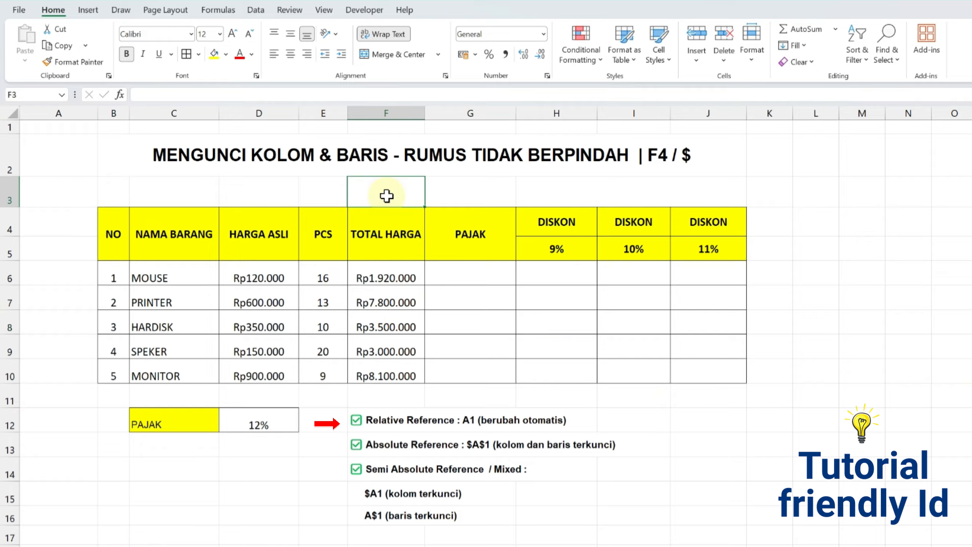
pyautogui.write('Relatif Ref')
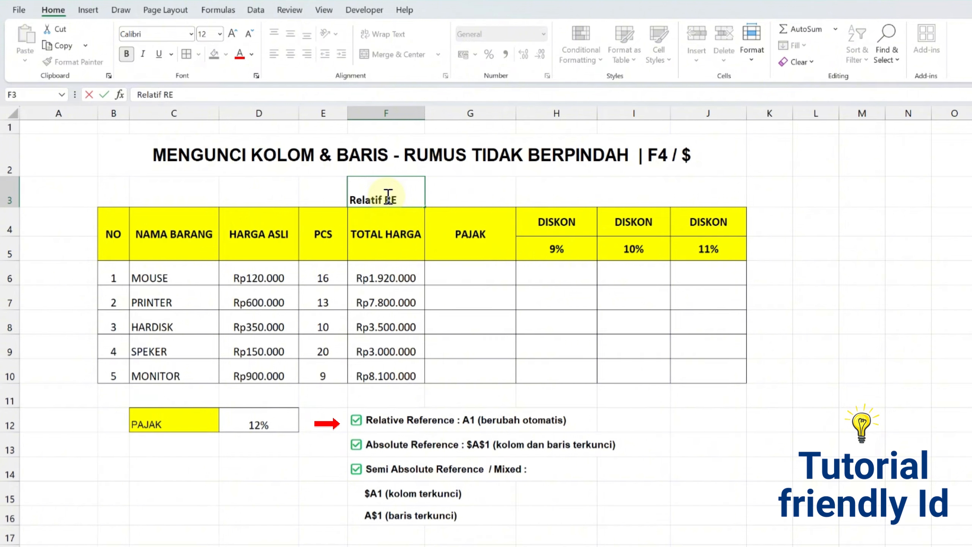
pyautogui.click(402, 270)
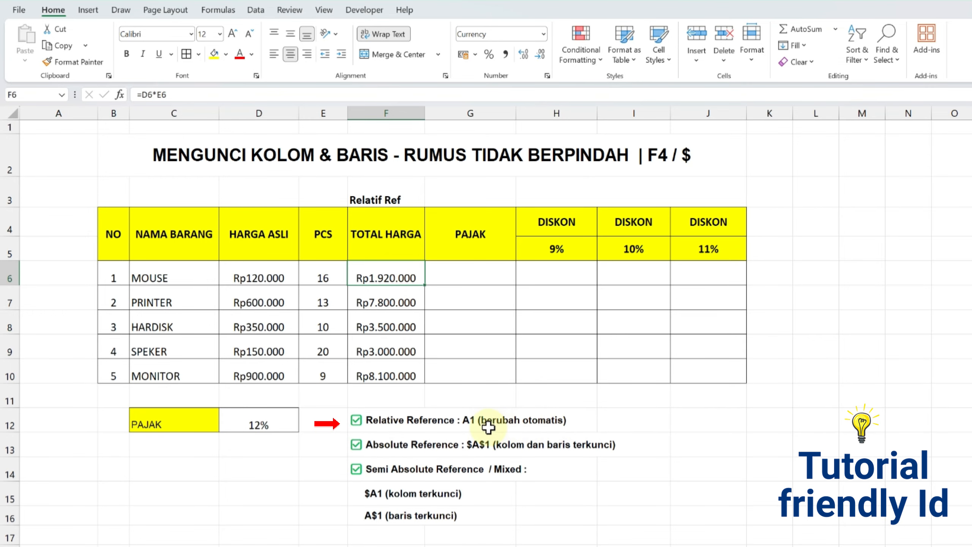
pyautogui.click(470, 424)
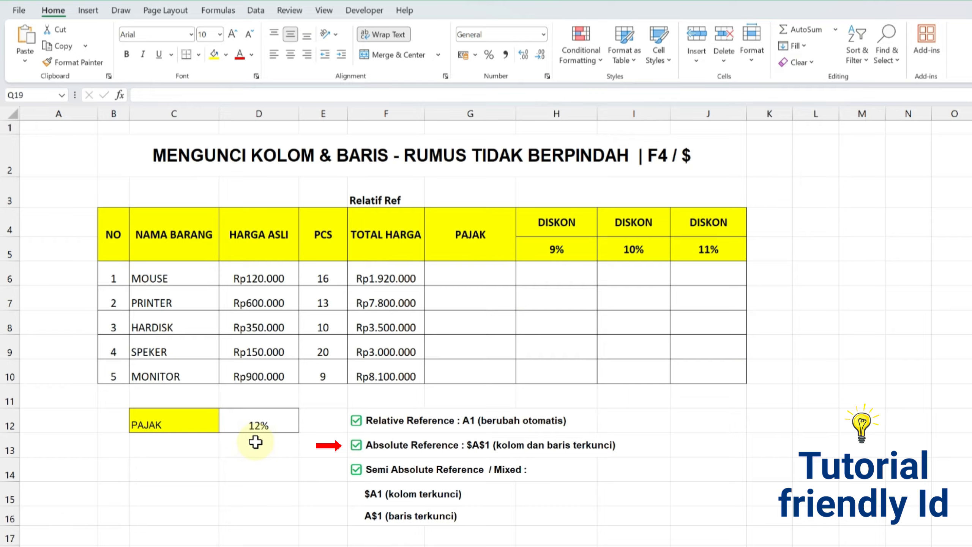
# Calculate the first item's tax in G6 by multiplying its total price by the tax rate, using =F6*D12
pyautogui.click(494, 280)
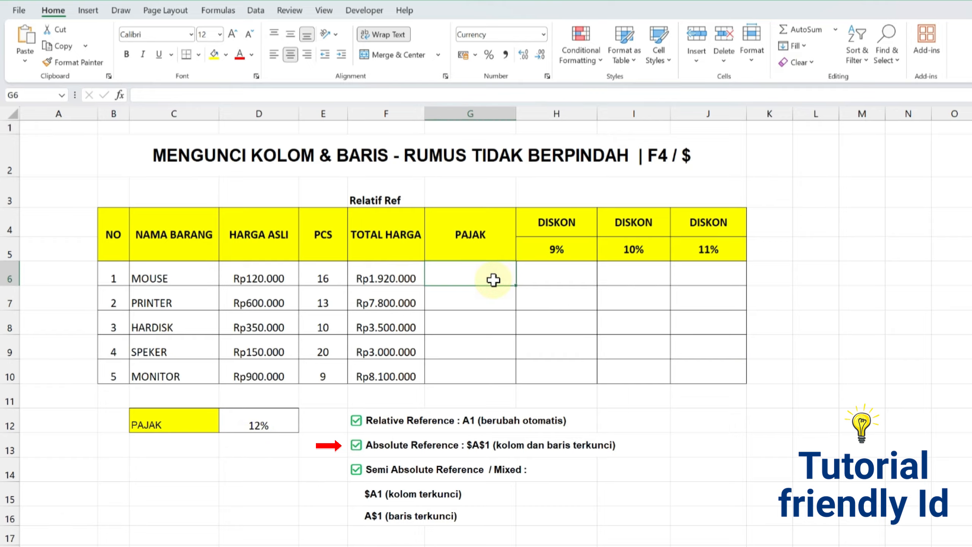
pyautogui.write('=')
pyautogui.click(416, 278)
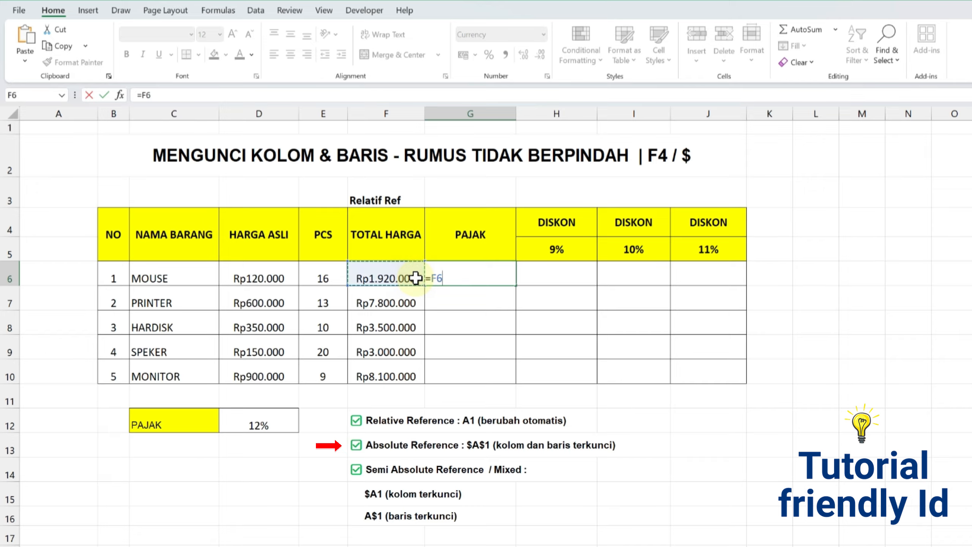
pyautogui.write('*')
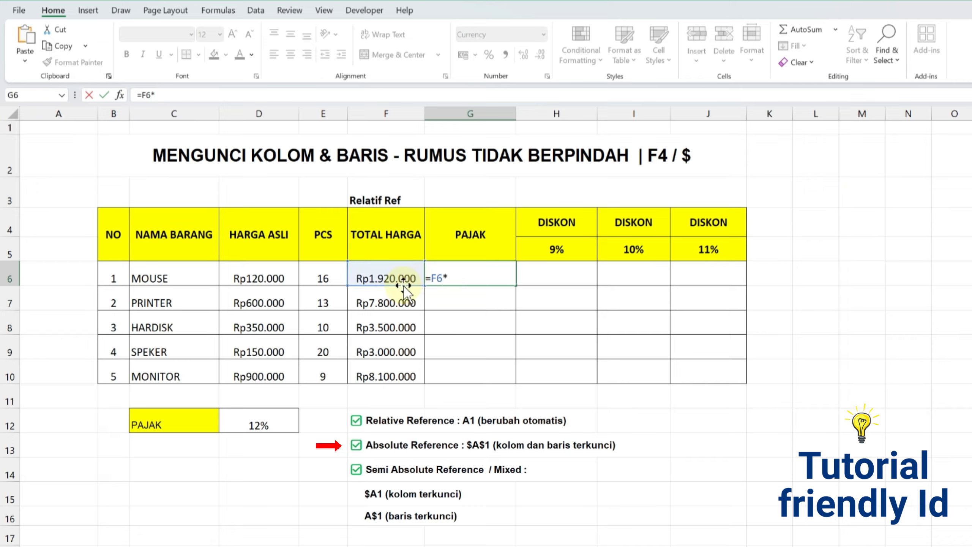
pyautogui.click(274, 426)
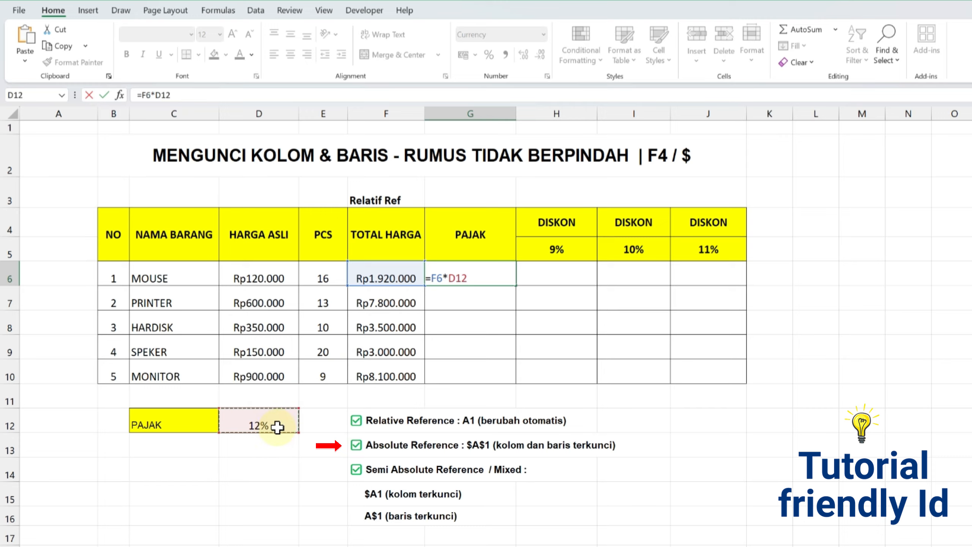
pyautogui.press('Return')
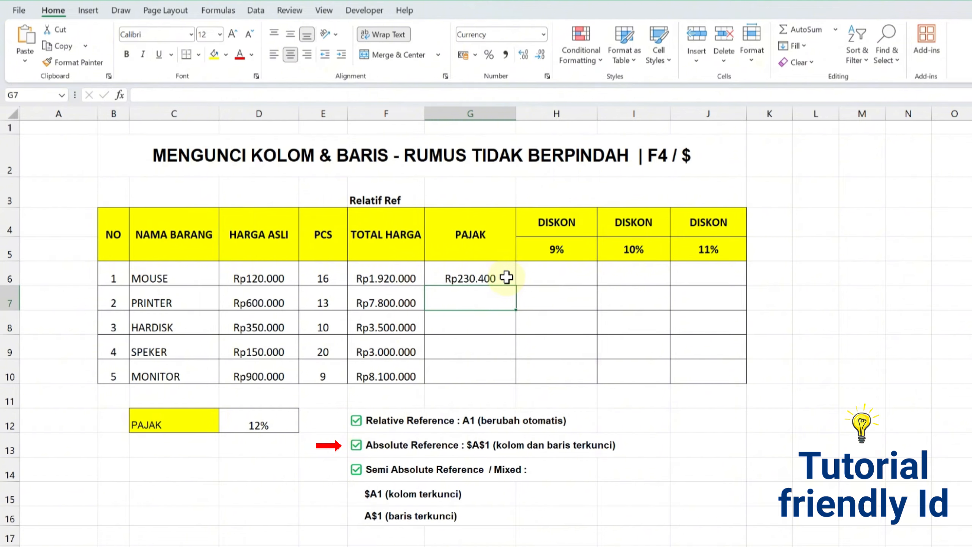
# Fill the unlocked tax formula from G6 down to G10 and inspect the references copied into G7
pyautogui.click(506, 277)
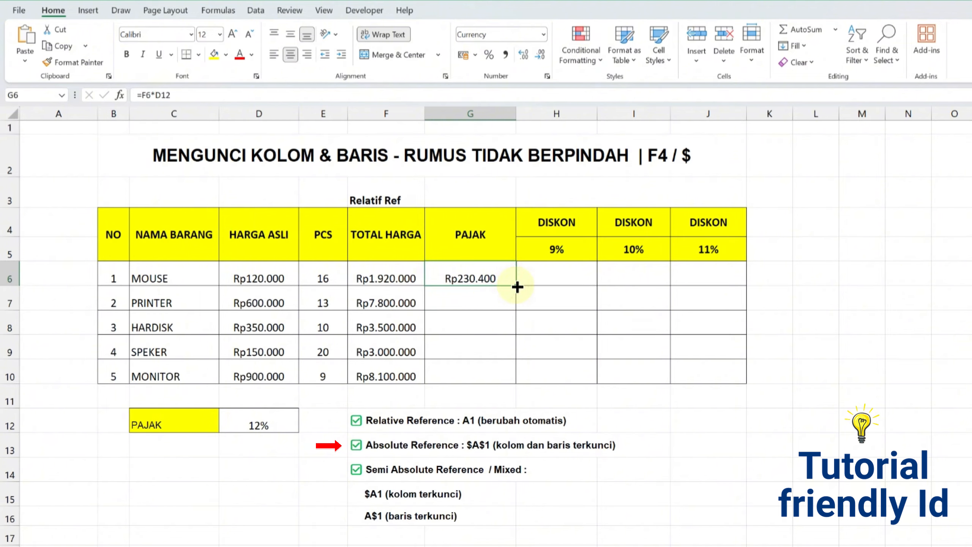
pyautogui.moveTo(516, 285); pyautogui.dragTo(520, 385)
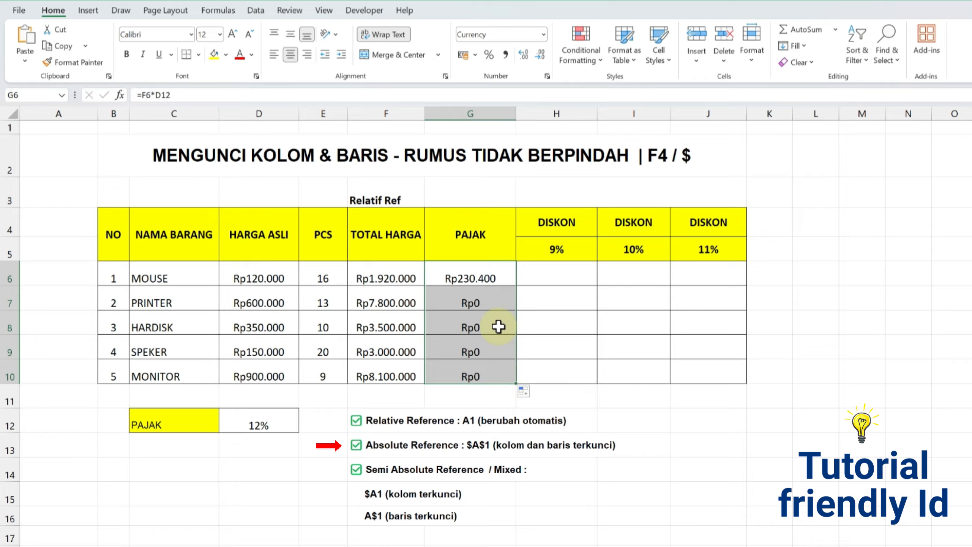
pyautogui.click(499, 302)
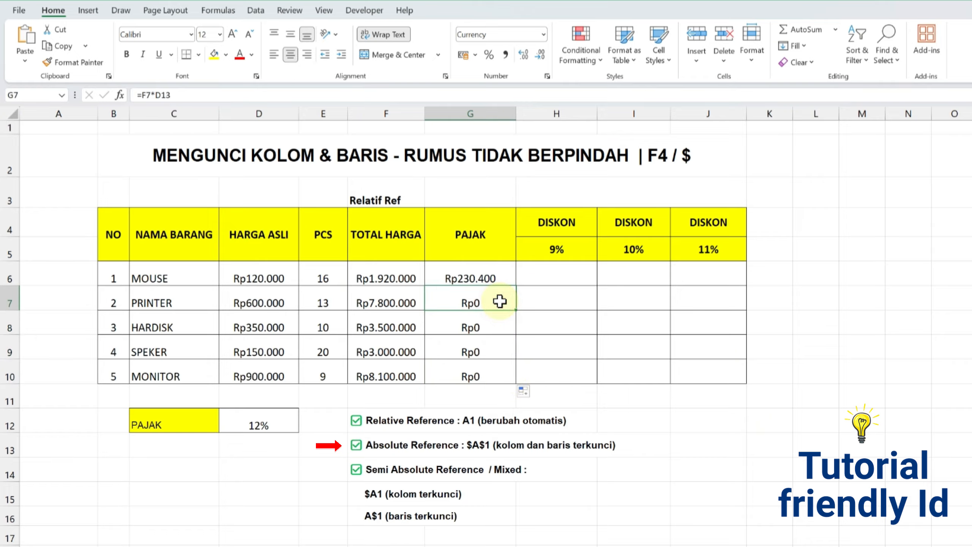
pyautogui.doubleClick(500, 303)
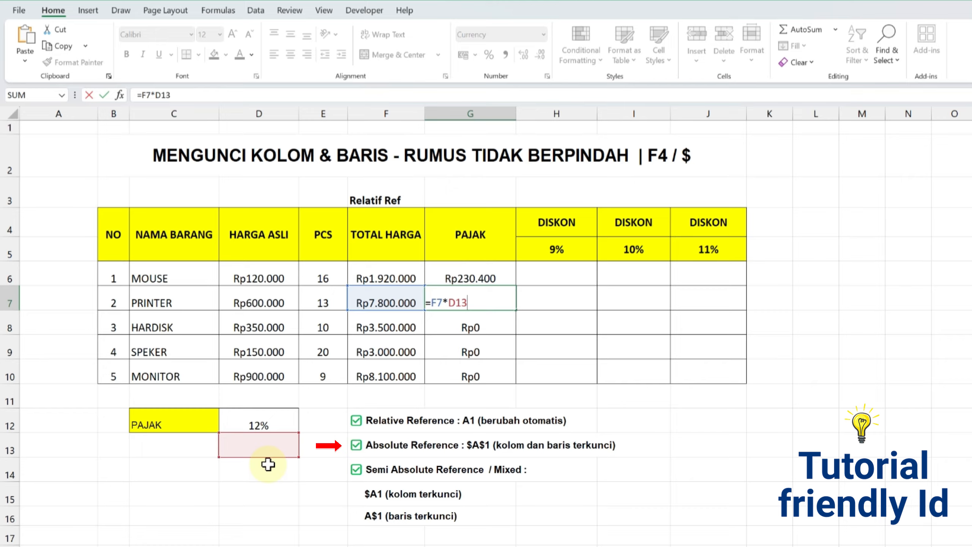
pyautogui.press('Return')
# Lock the tax rate reference in G6 as absolute, making the formula =F6*$D$12
pyautogui.click(492, 275)
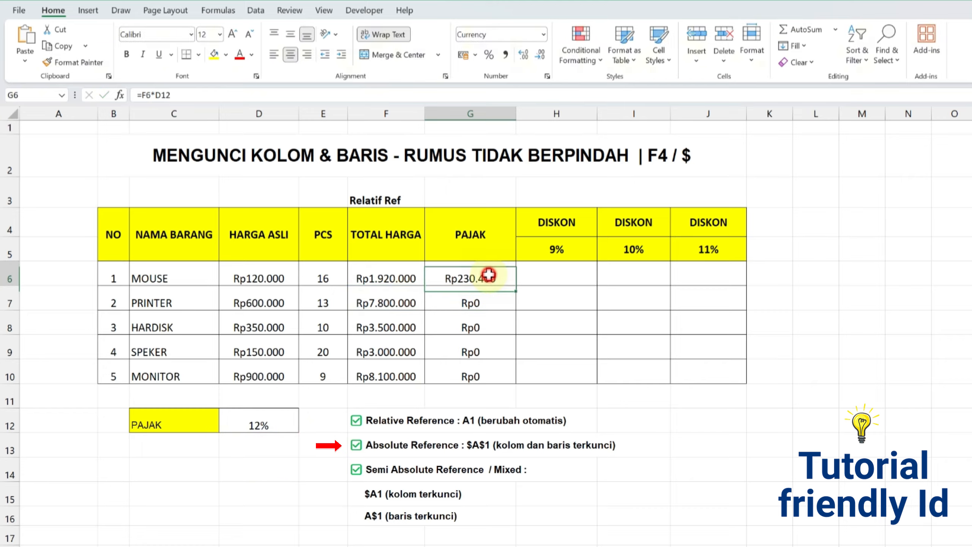
pyautogui.doubleClick(496, 275)
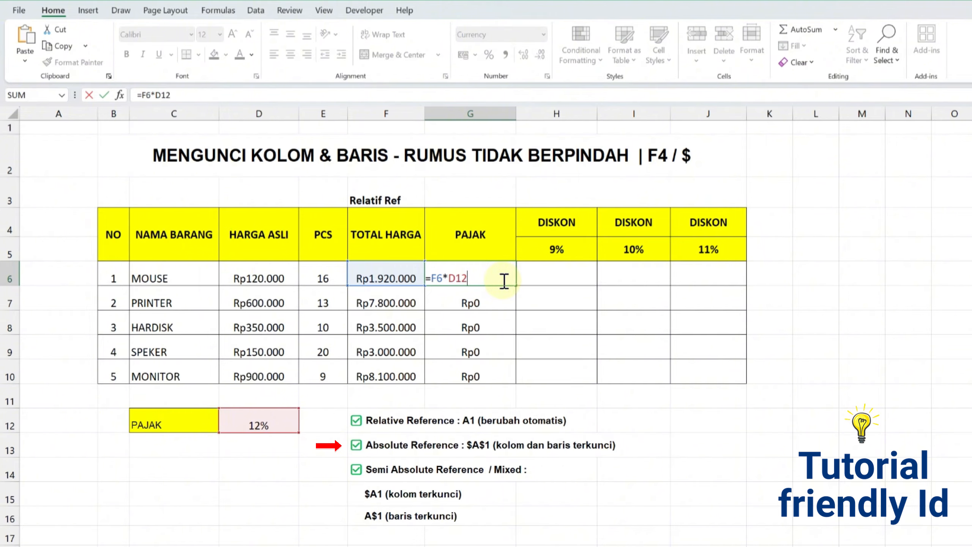
pyautogui.press('F4')
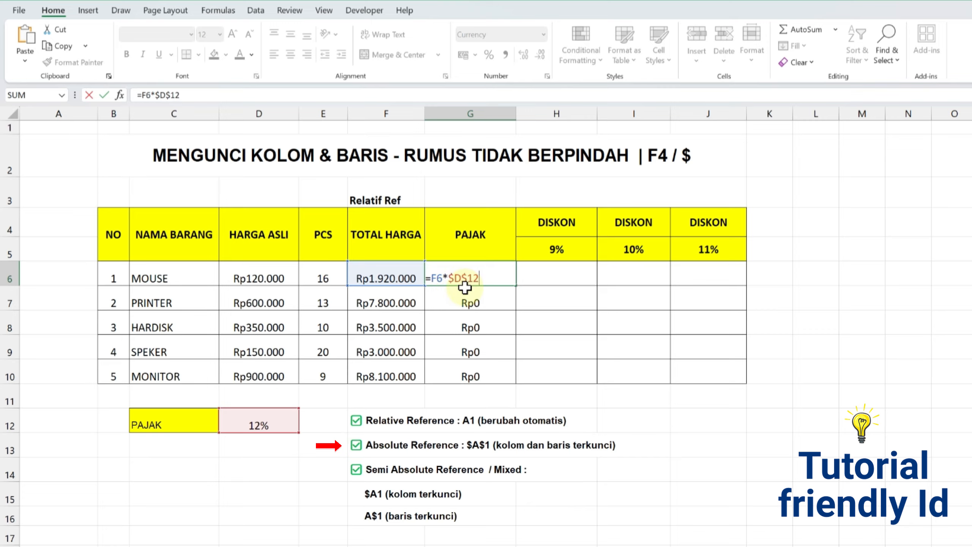
pyautogui.press('Return')
# Copy the locked tax formula from G6 and paste it across G6:G10
pyautogui.click(505, 278)
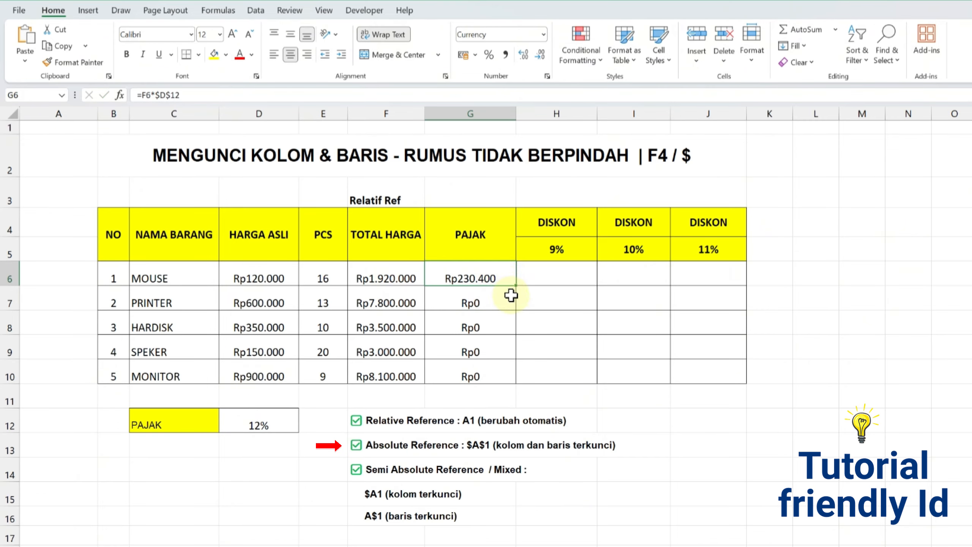
pyautogui.hotkey('ctrl', 'c')
pyautogui.moveTo(506, 280); pyautogui.dragTo(497, 372)
pyautogui.hotkey('ctrl', 'v')
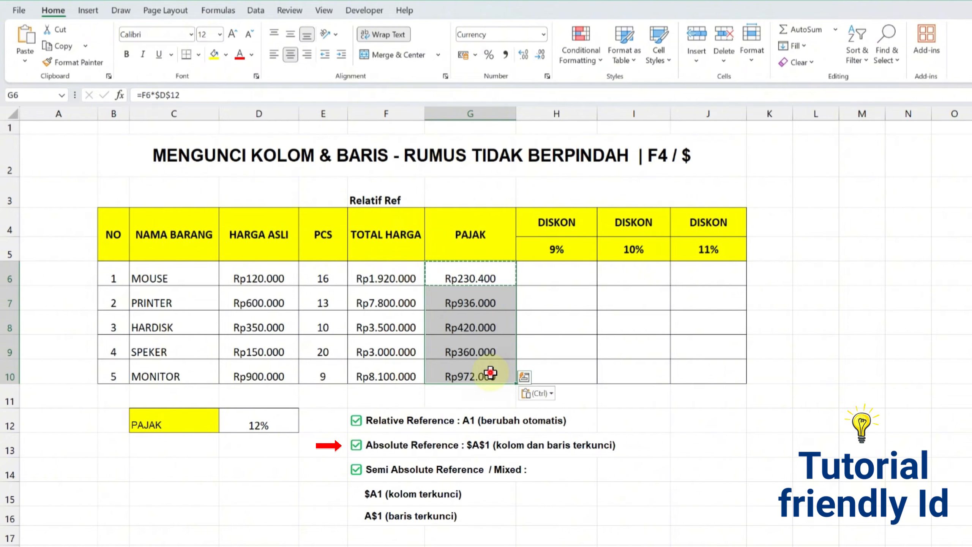
# Check the references in the pasted tax formulas in G7, G9 and G10
pyautogui.click(497, 374)
pyautogui.doubleClick(496, 301)
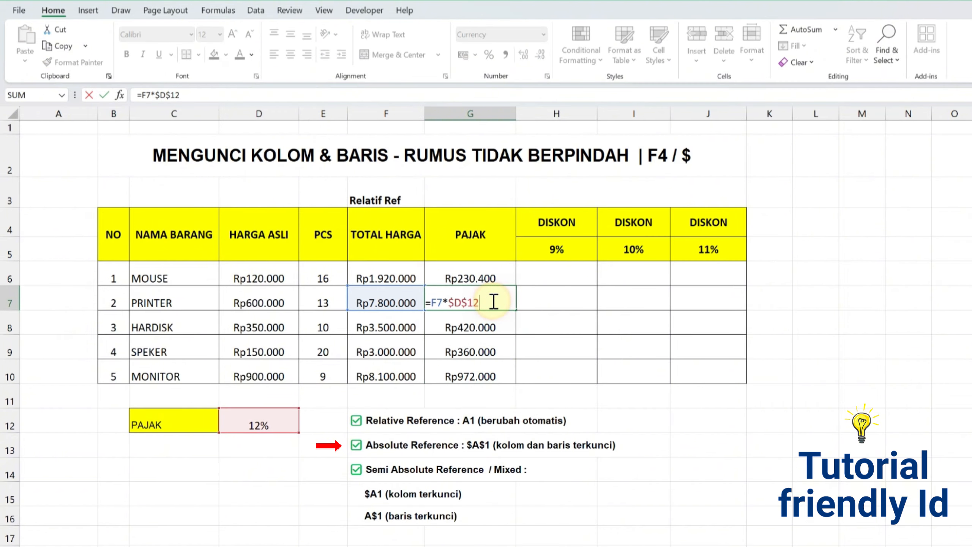
pyautogui.press('Return')
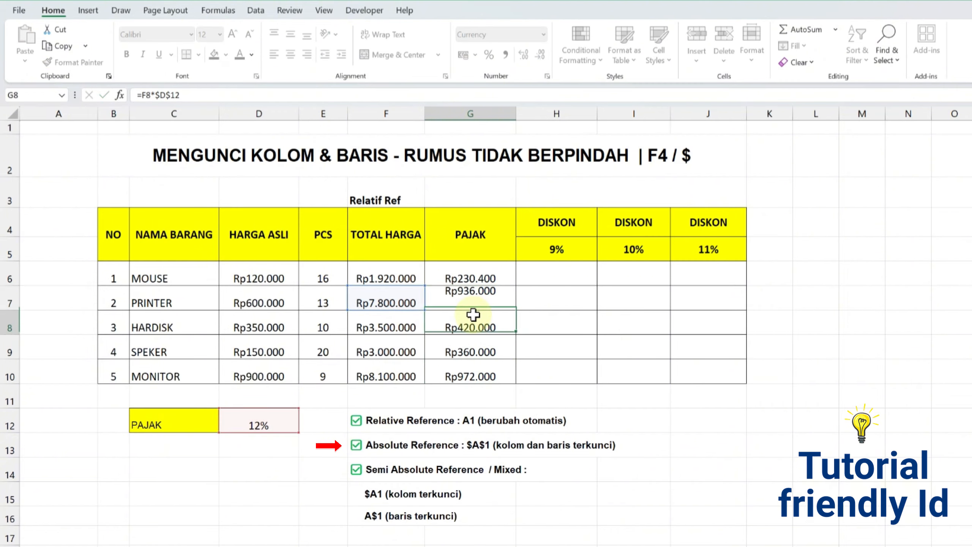
pyautogui.doubleClick(474, 355)
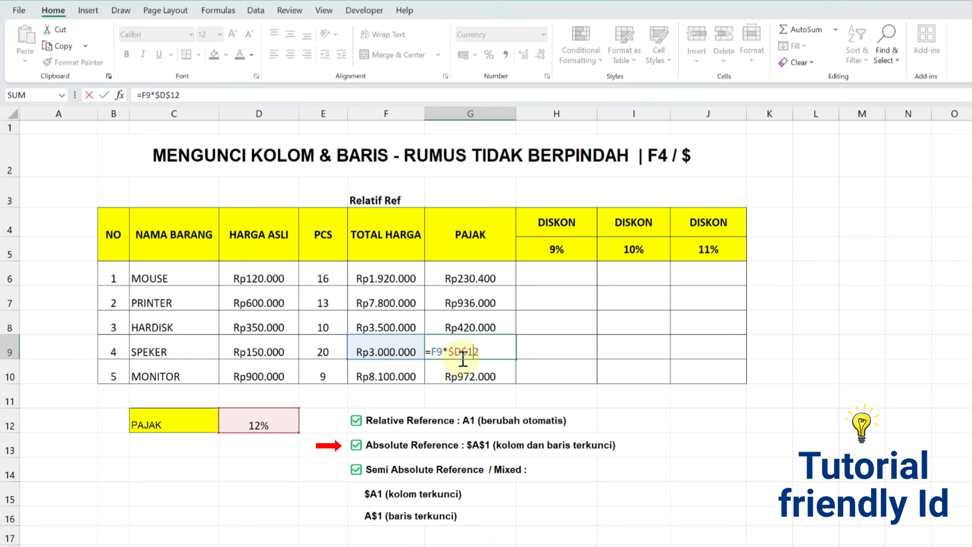
pyautogui.press('Return')
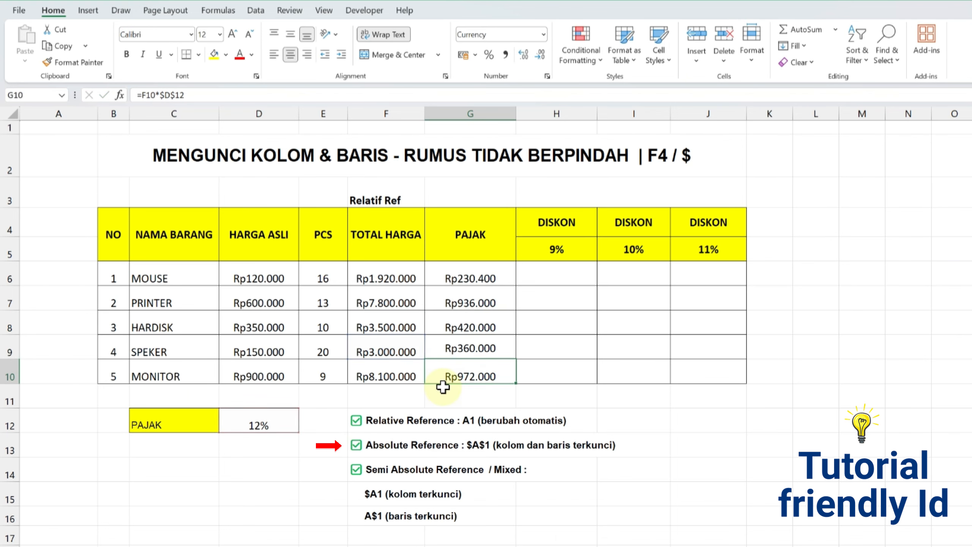
pyautogui.doubleClick(473, 377)
pyautogui.press('Return')
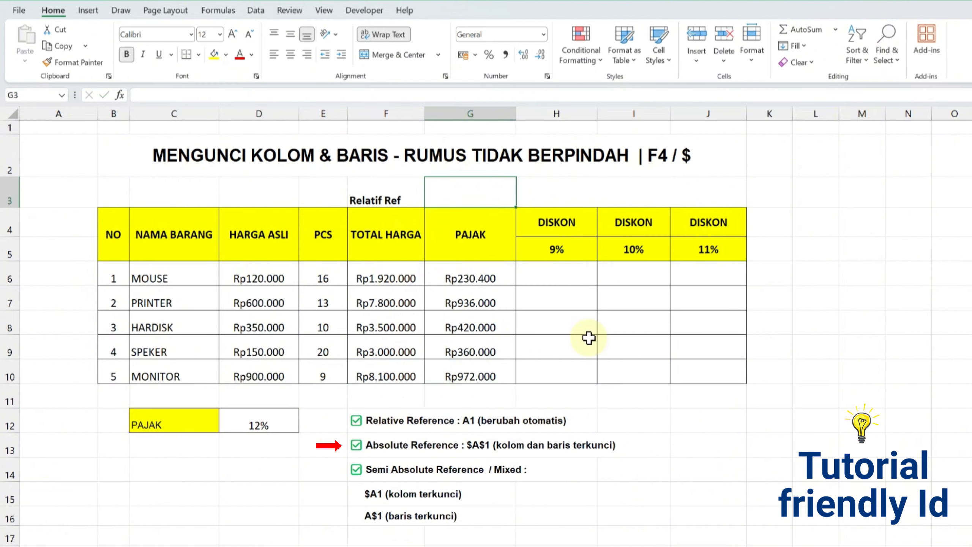
# Label the PAJAK column by entering "Absolut Ref" in G3
pyautogui.write('Absolut Ref')
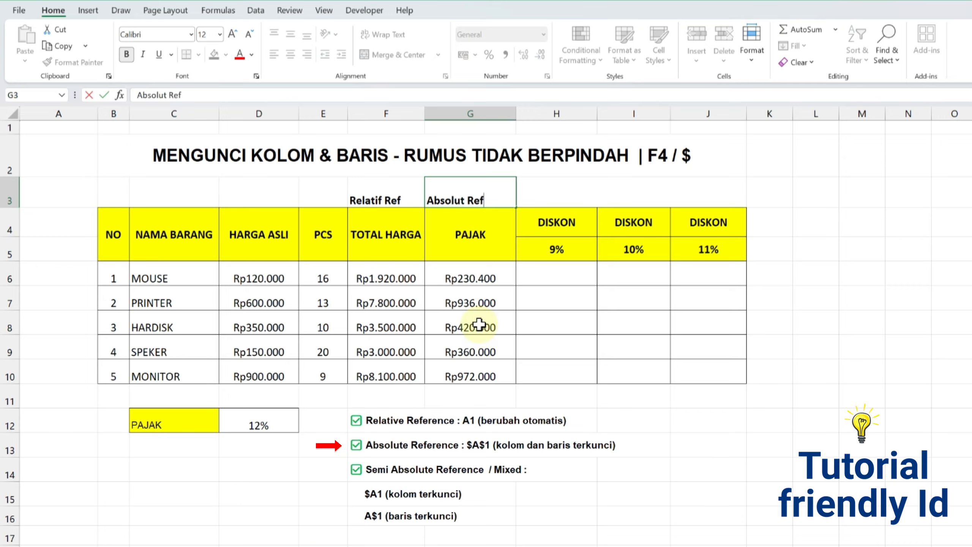
pyautogui.click(494, 278)
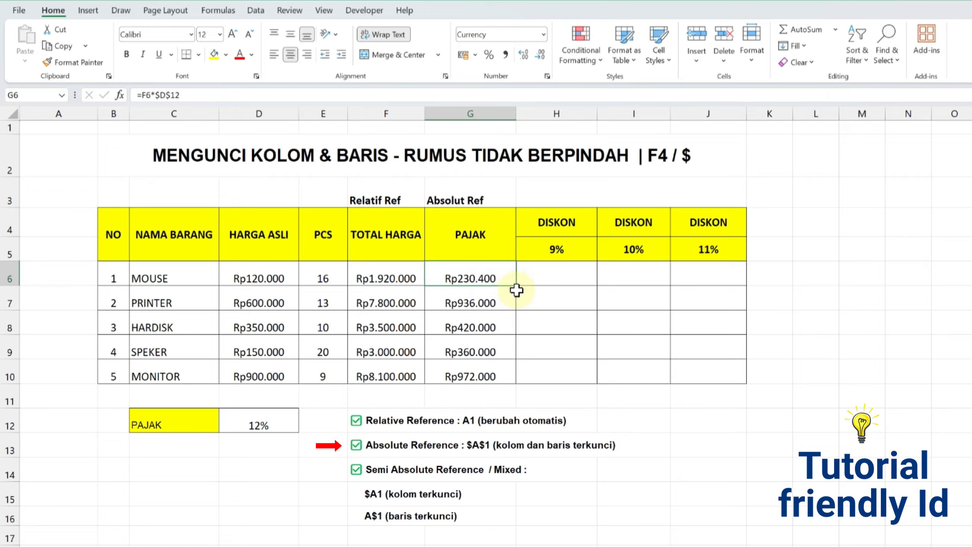
pyautogui.click(332, 445)
pyautogui.click(326, 474)
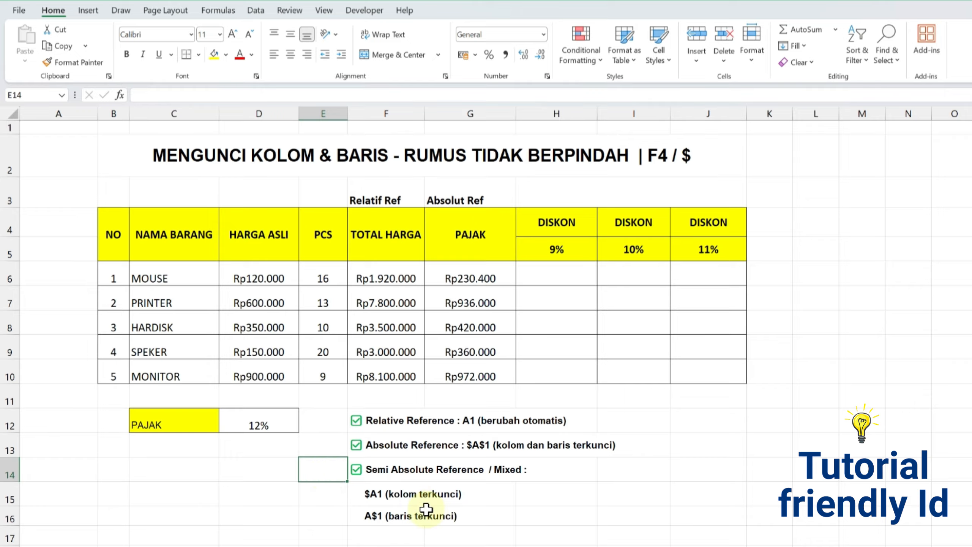
pyautogui.click(350, 500)
pyautogui.click(338, 502)
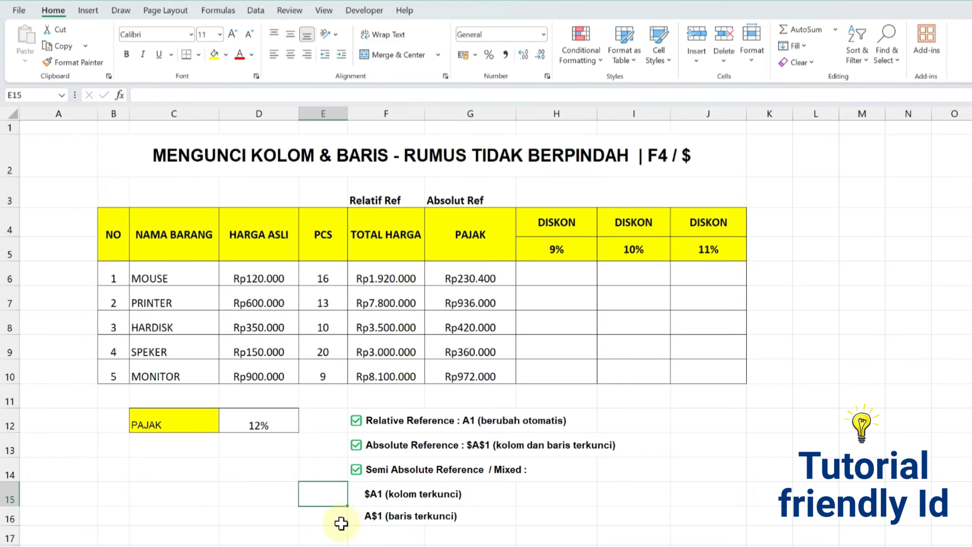
# Enter the 9% discount formula =F6*H5 for the MOUSE row in H6
pyautogui.click(325, 469)
pyautogui.click(566, 272)
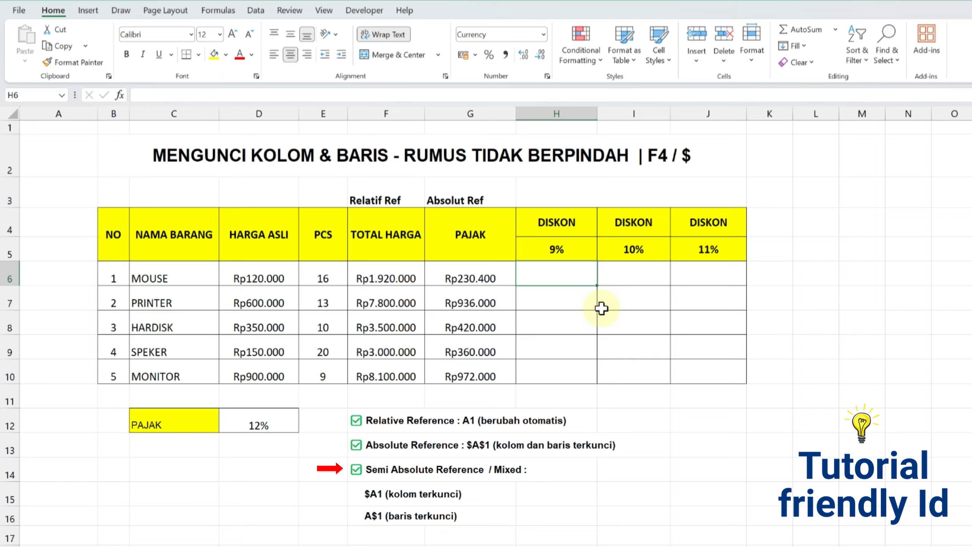
pyautogui.write('=')
pyautogui.click(381, 279)
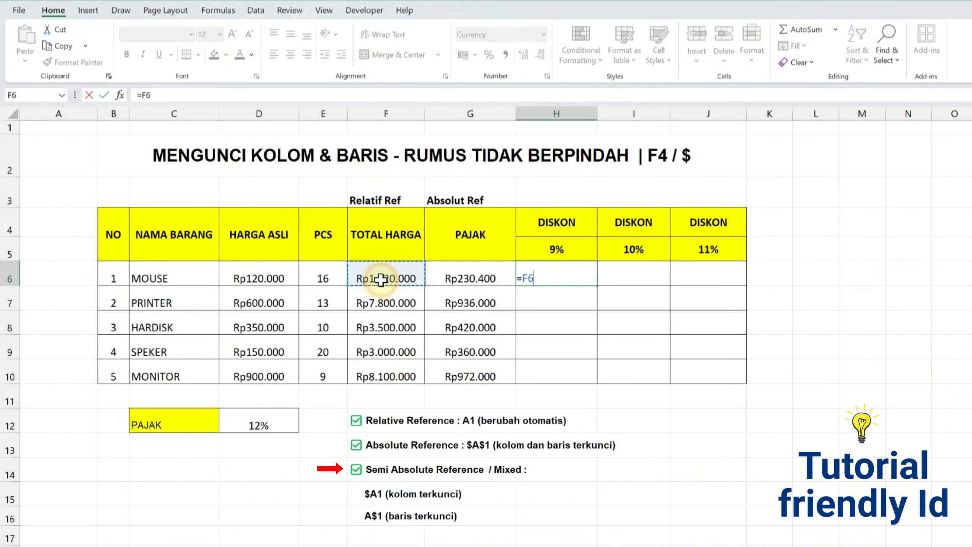
pyautogui.write('*')
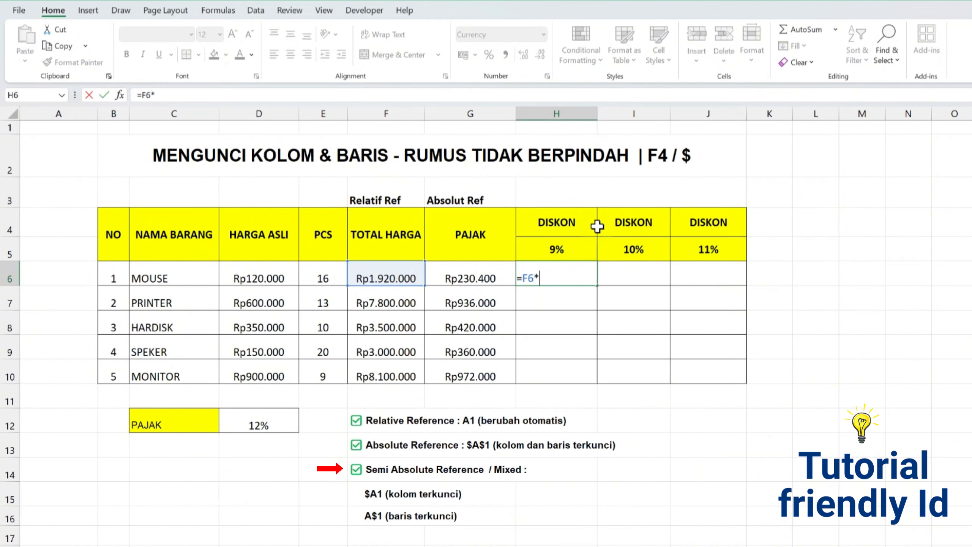
pyautogui.click(583, 253)
pyautogui.hotkey('ctrl', 'Return')
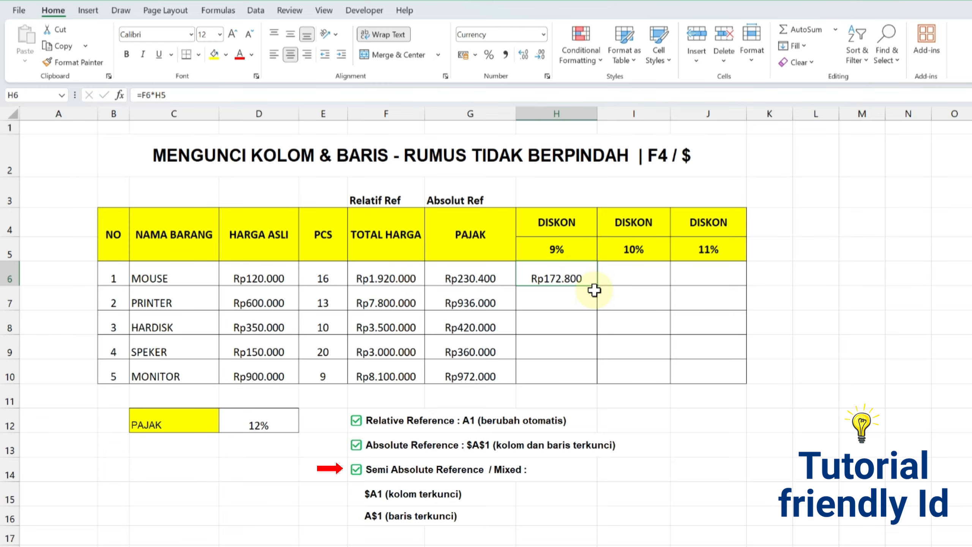
# Fill the unlocked discount formula from H6 down to H10 and check the references in H7
pyautogui.moveTo(596, 287); pyautogui.dragTo(597, 379)
pyautogui.click(571, 305)
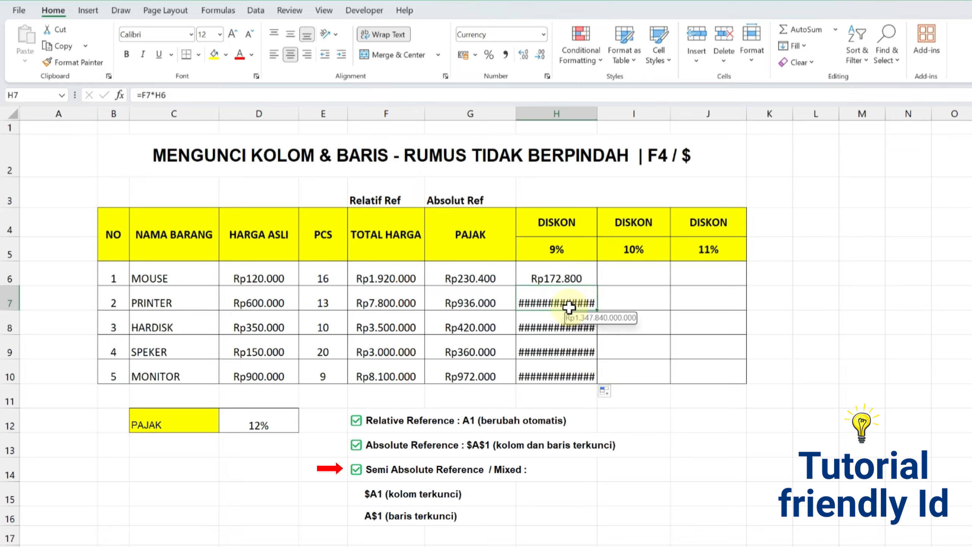
pyautogui.doubleClick(573, 302)
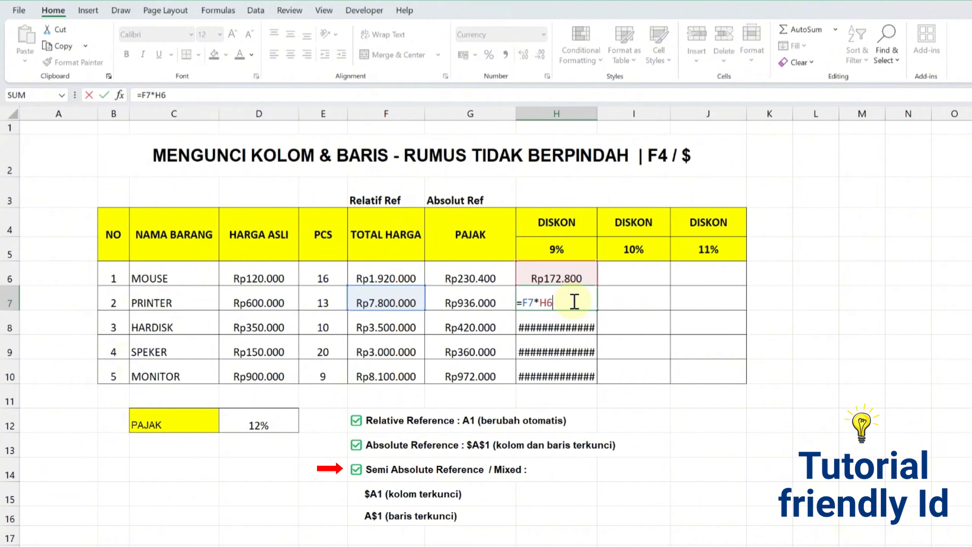
pyautogui.press('Escape')
# Lock the row of the discount rate reference in H6, making the formula =F6*H$5
pyautogui.click(590, 276)
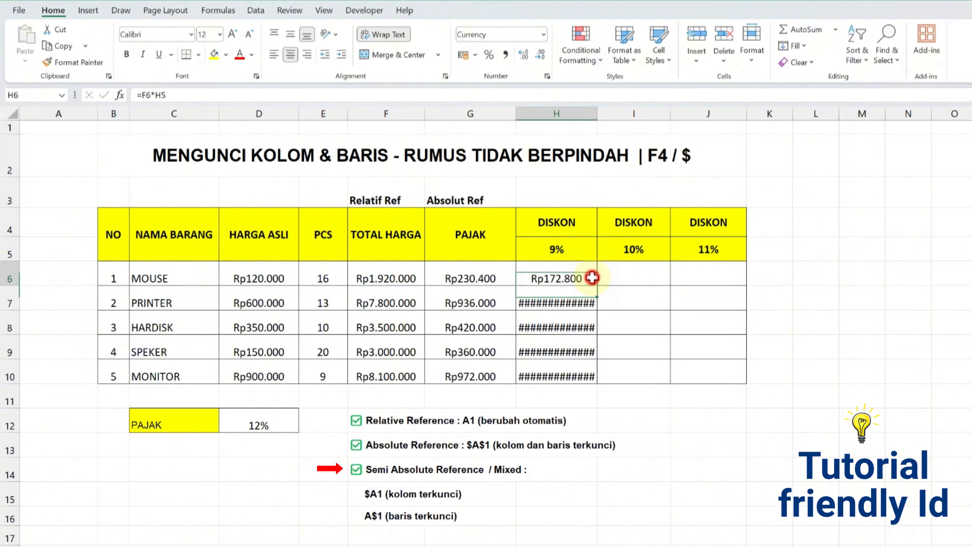
pyautogui.doubleClick(592, 275)
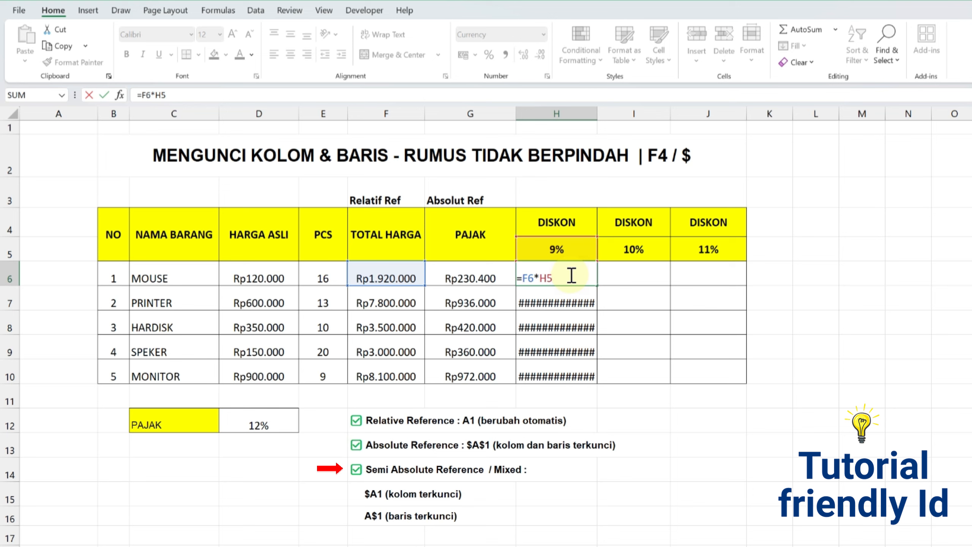
pyautogui.press('F4')
pyautogui.press('F4')
pyautogui.hotkey('ctrl', 'Return')
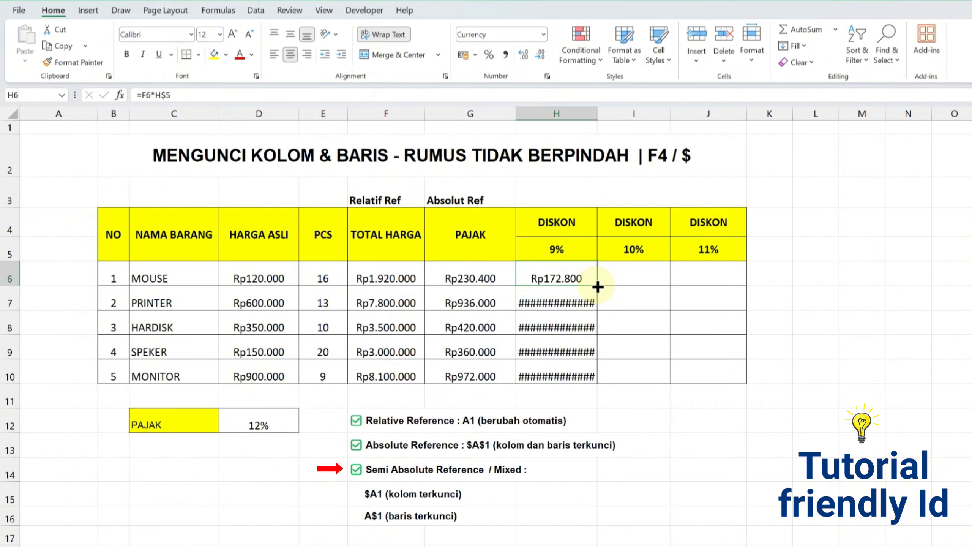
# Fill the row-locked discount formula from H6 down to H10 and check the references in H9
pyautogui.moveTo(597, 286); pyautogui.dragTo(599, 375)
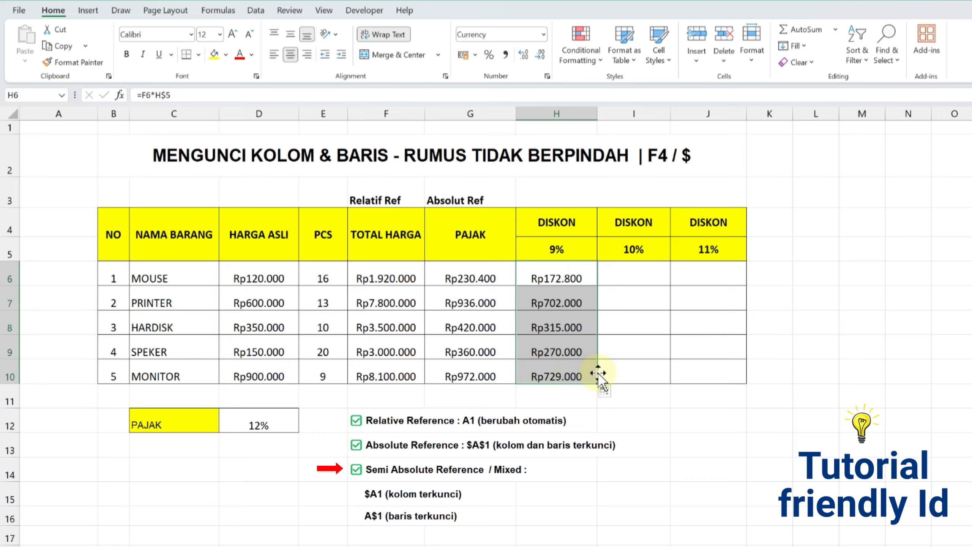
pyautogui.doubleClick(580, 355)
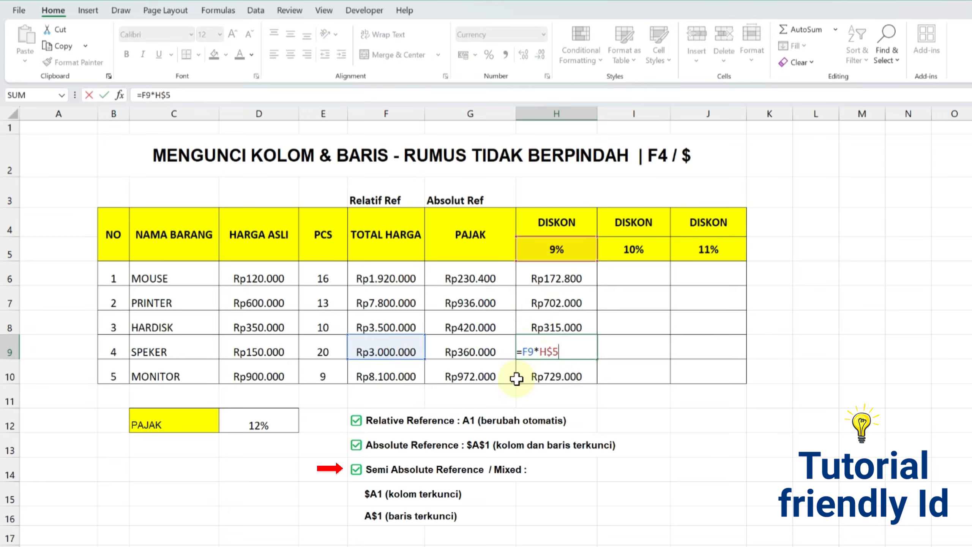
pyautogui.press('Return')
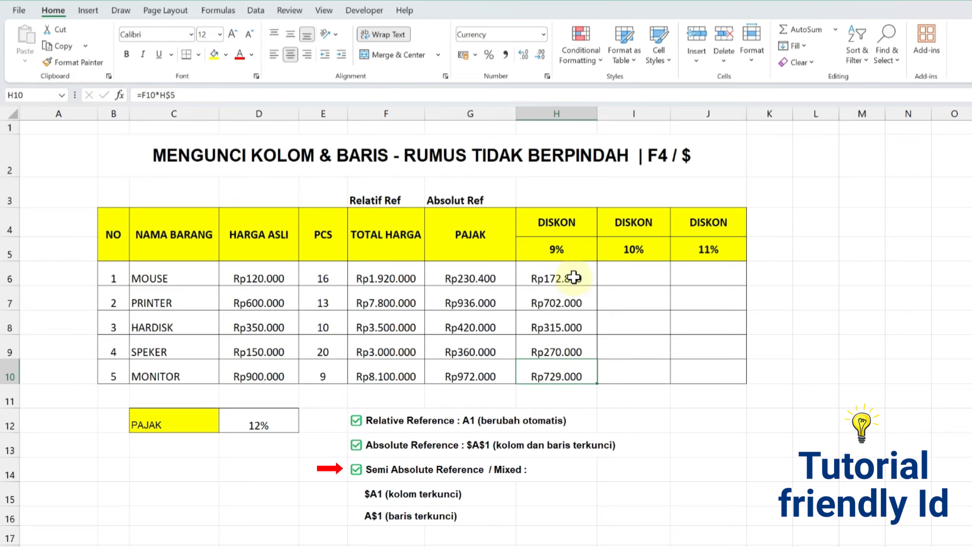
# Fill the formula =F6*H$5 from H6 across H6:J10 and check the references in J10 and I6
pyautogui.moveTo(575, 276); pyautogui.dragTo(709, 381)
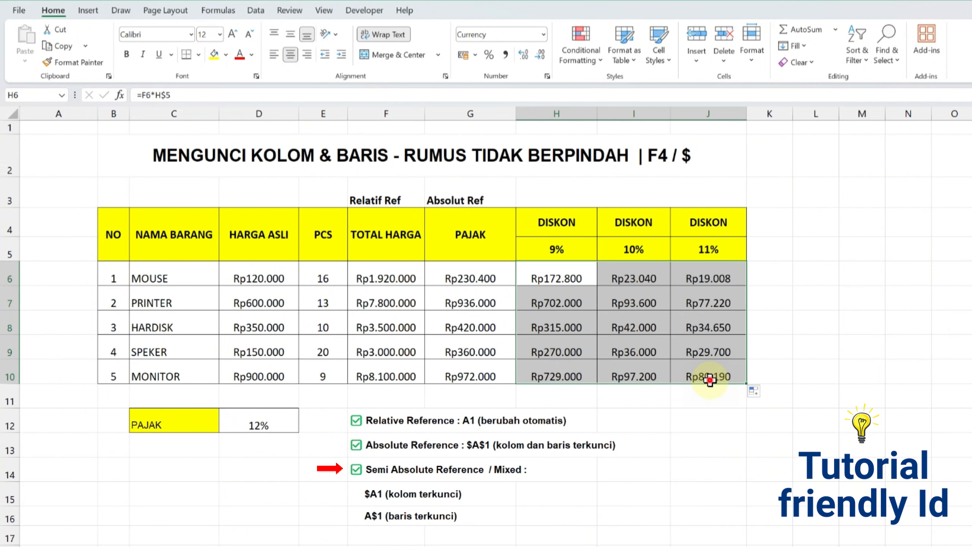
pyautogui.click(709, 378)
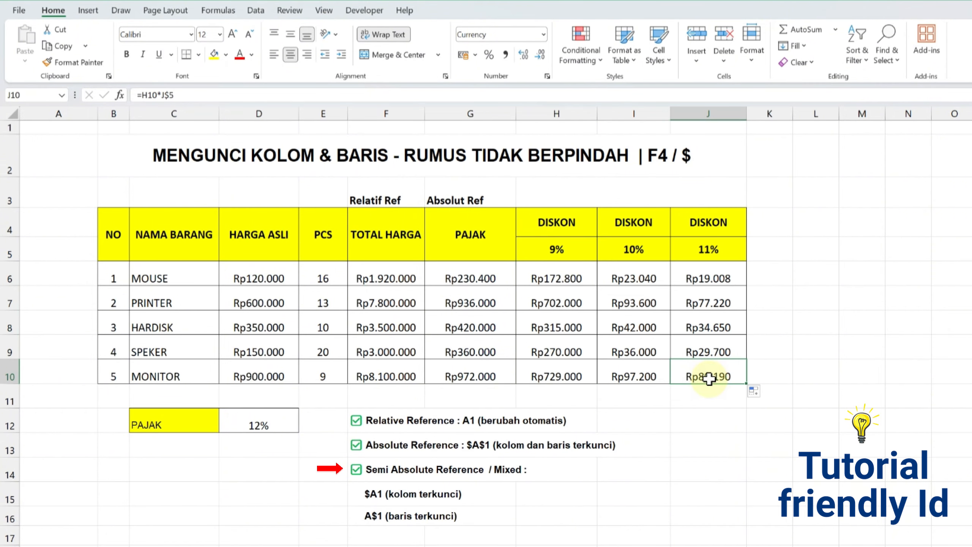
pyautogui.doubleClick(640, 282)
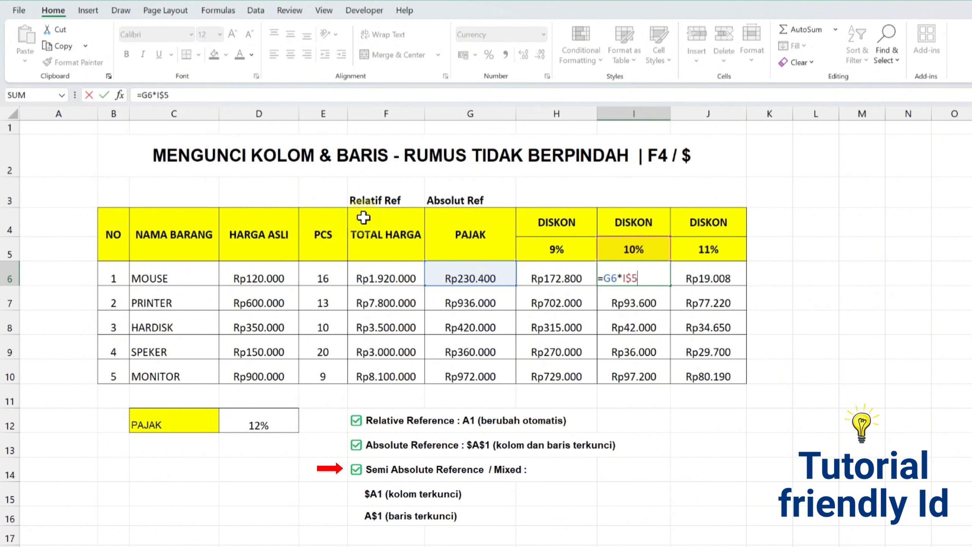
pyautogui.click(368, 115)
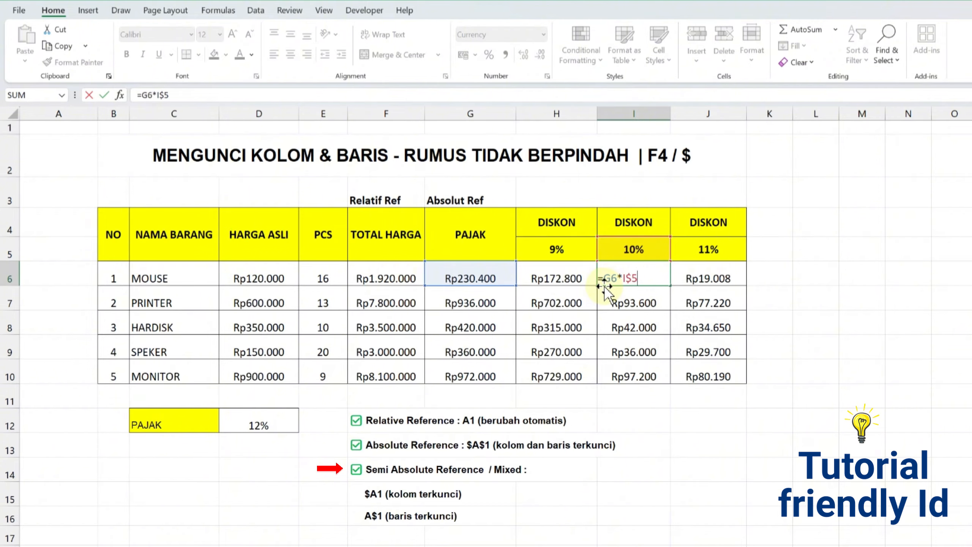
pyautogui.press('Return')
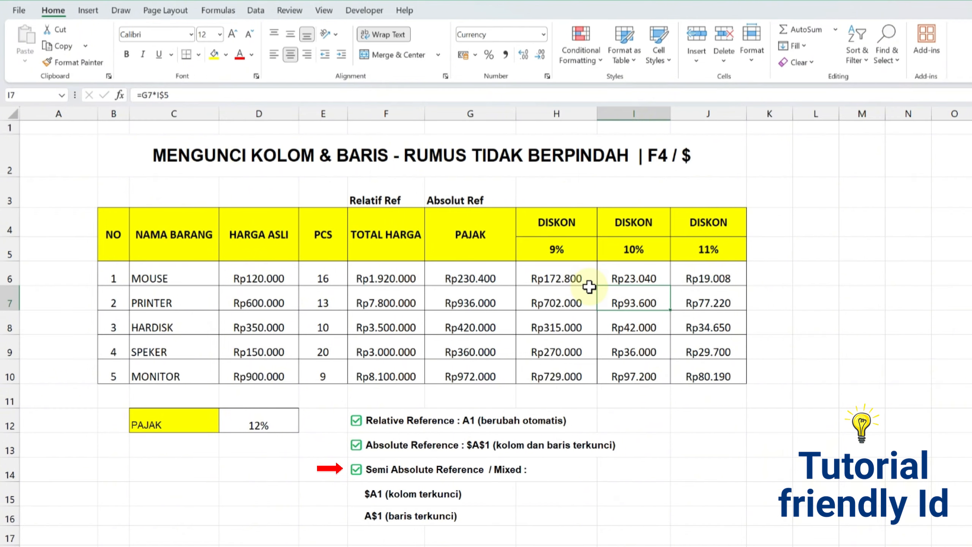
# Lock the column of the total price reference in H6, making it =$F6*H$5, and fill the formula across H6:J10
pyautogui.doubleClick(588, 280)
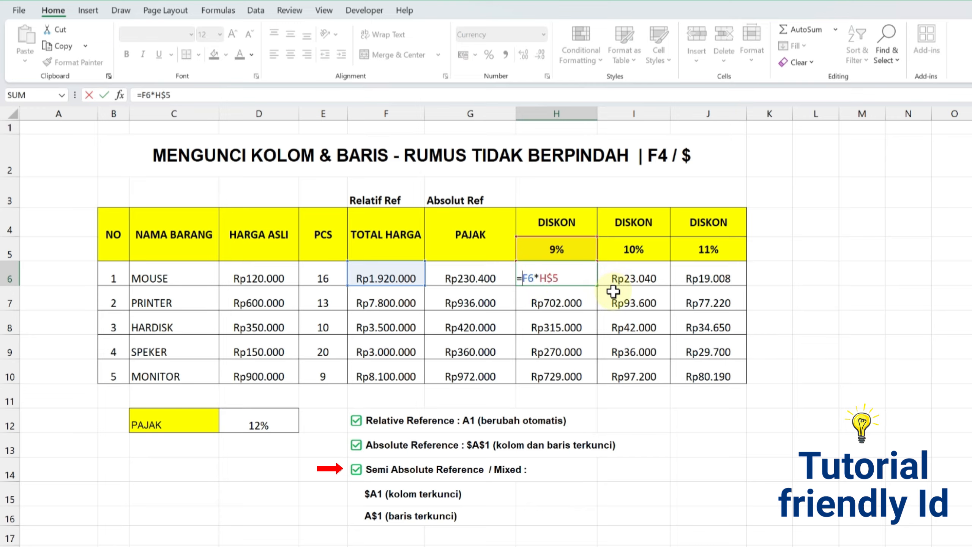
pyautogui.press('F4')
pyautogui.press('F4')
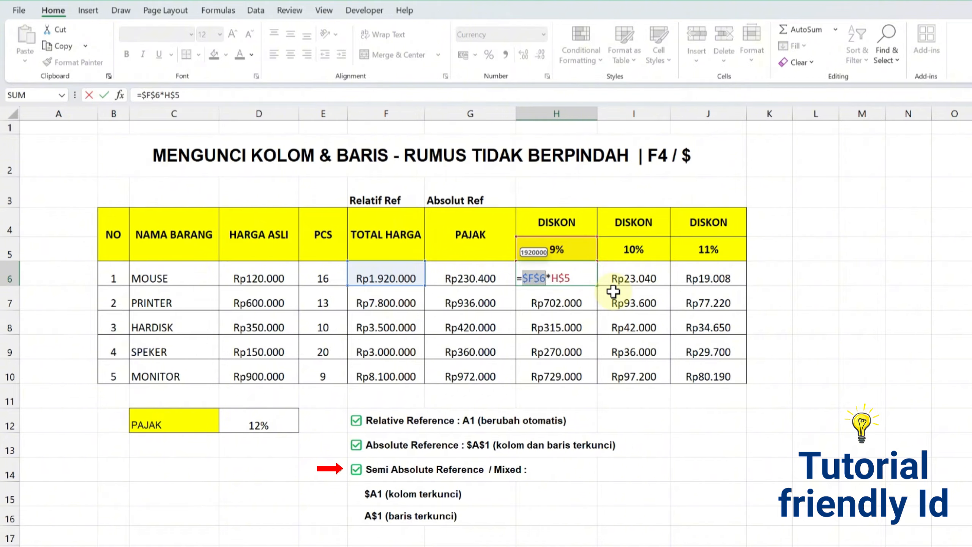
pyautogui.press('F4')
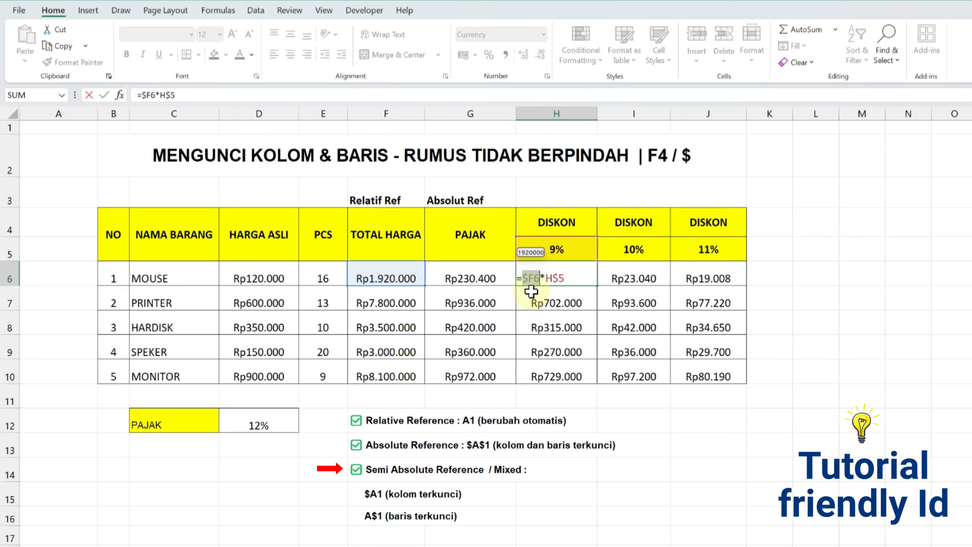
pyautogui.press('Return')
pyautogui.click(589, 278)
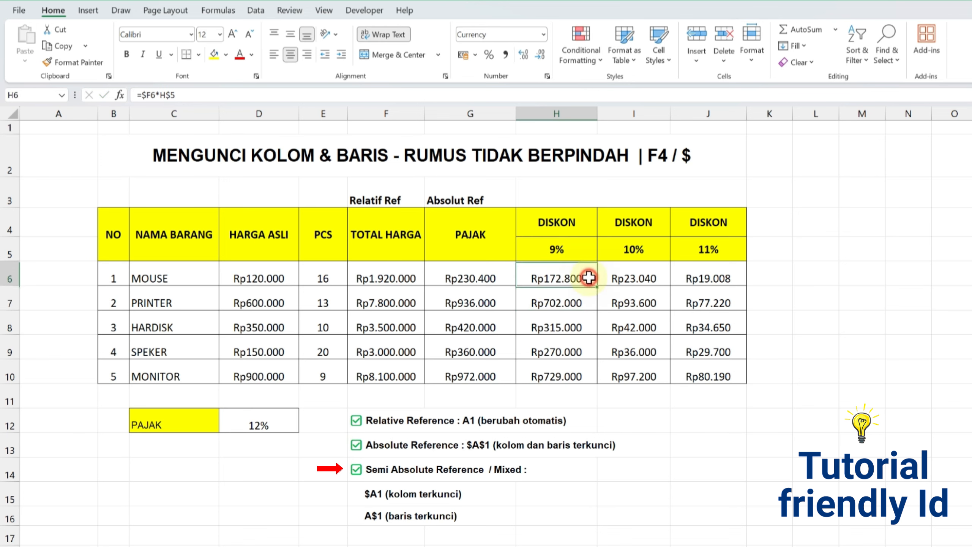
pyautogui.moveTo(599, 287); pyautogui.dragTo(709, 383)
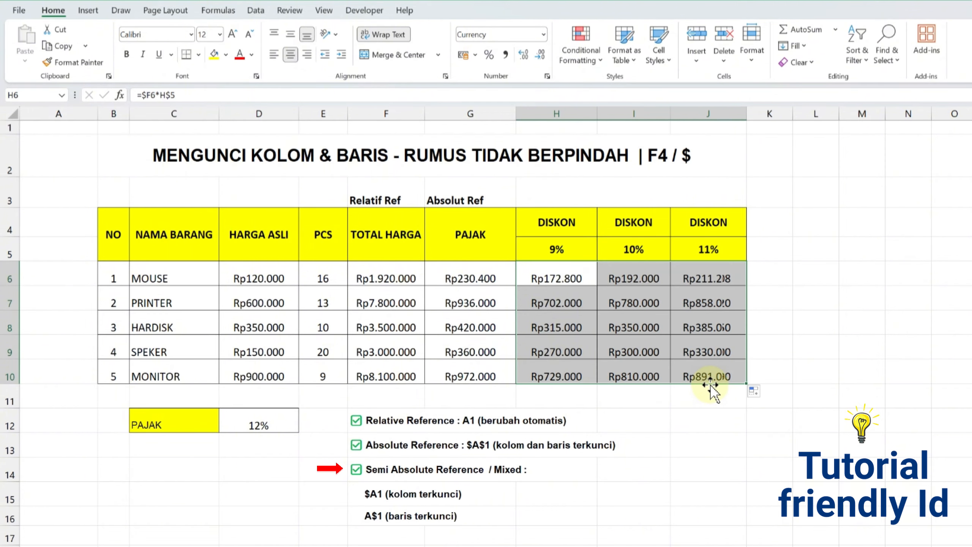
# Check the mixed references in the filled discount formulas in I7, J8 and J10
pyautogui.click(646, 303)
pyautogui.doubleClick(647, 303)
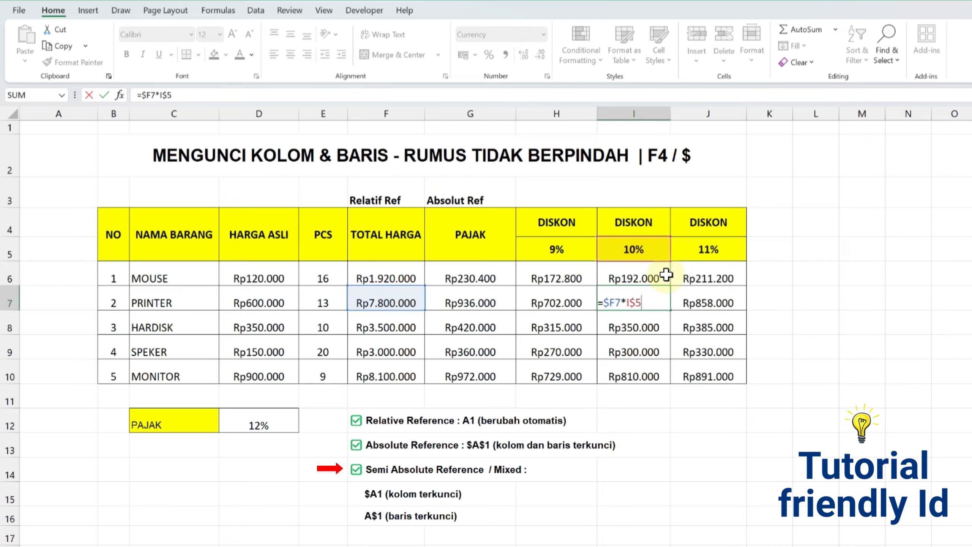
pyautogui.press('Return')
pyautogui.click(701, 328)
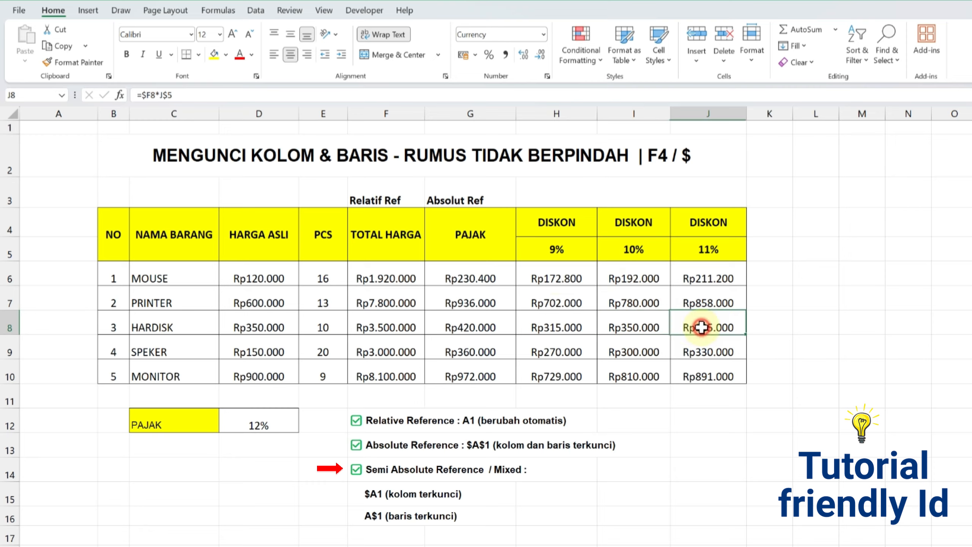
pyautogui.doubleClick(701, 327)
pyautogui.press('Return')
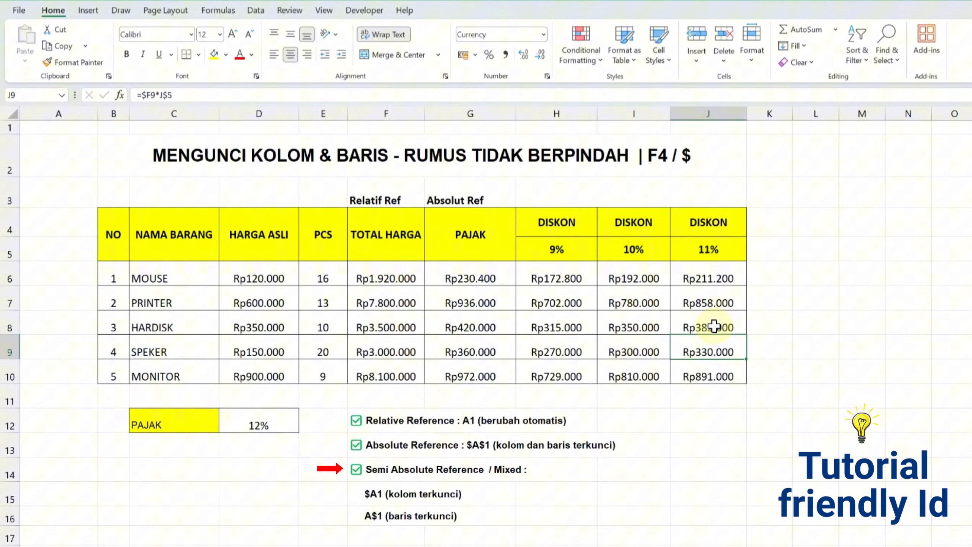
pyautogui.doubleClick(715, 377)
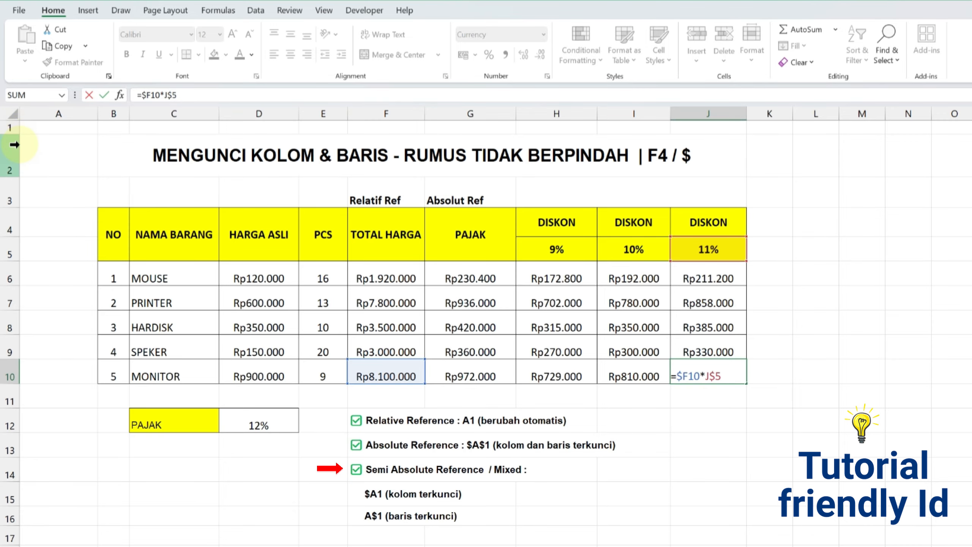
pyautogui.press('Return')
# Label the DISKON columns by entering "Semi Absolut/Mixed" in the merged cell H3
pyautogui.click(599, 191)
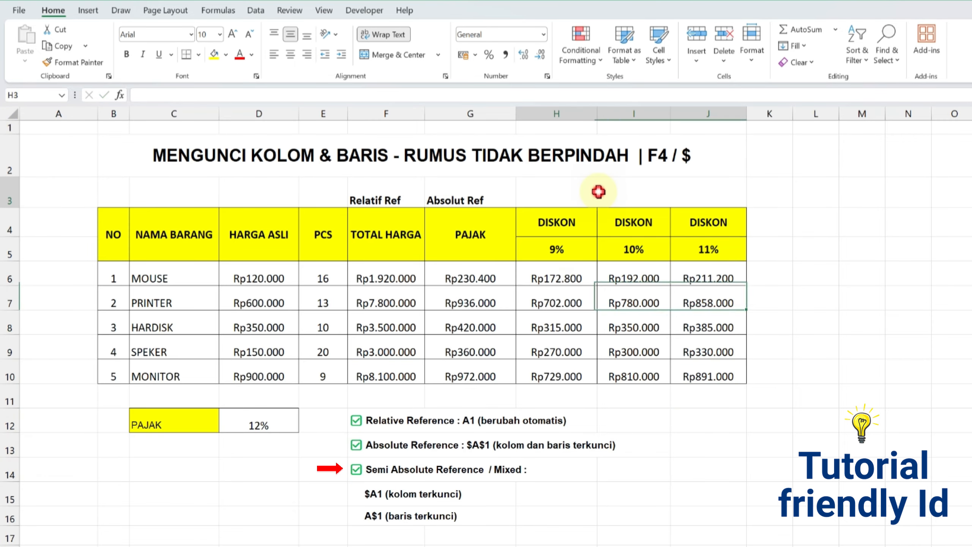
pyautogui.write('Semi Absolut')
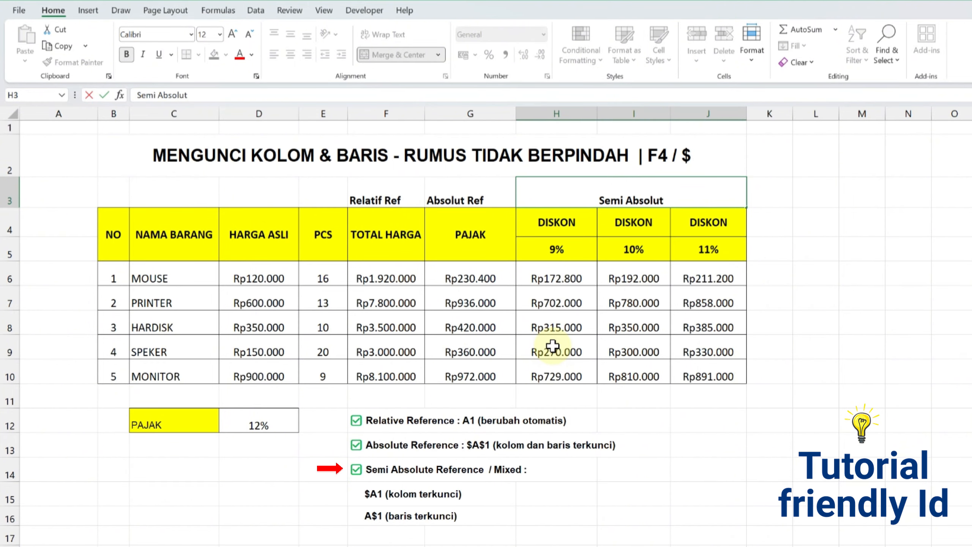
pyautogui.write('/Mixed')
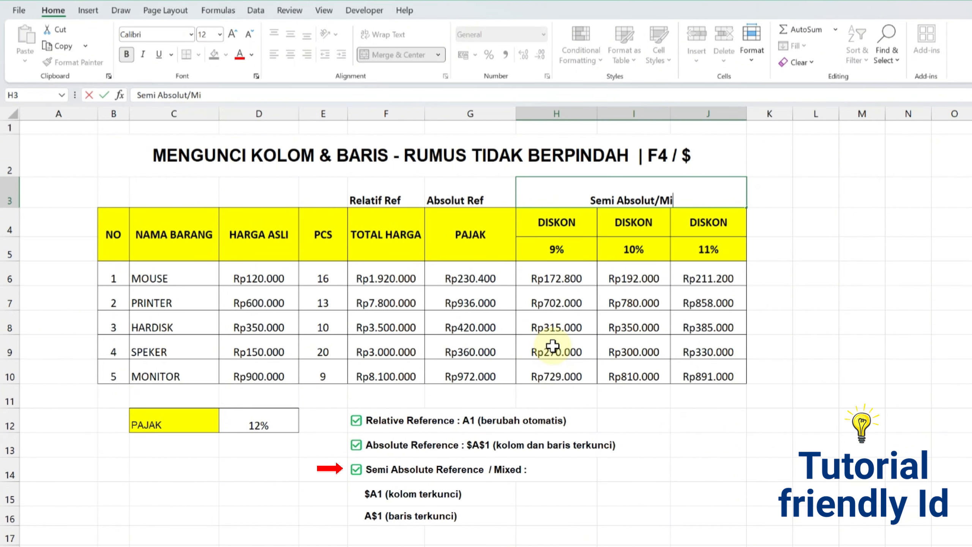
pyautogui.click(698, 499)
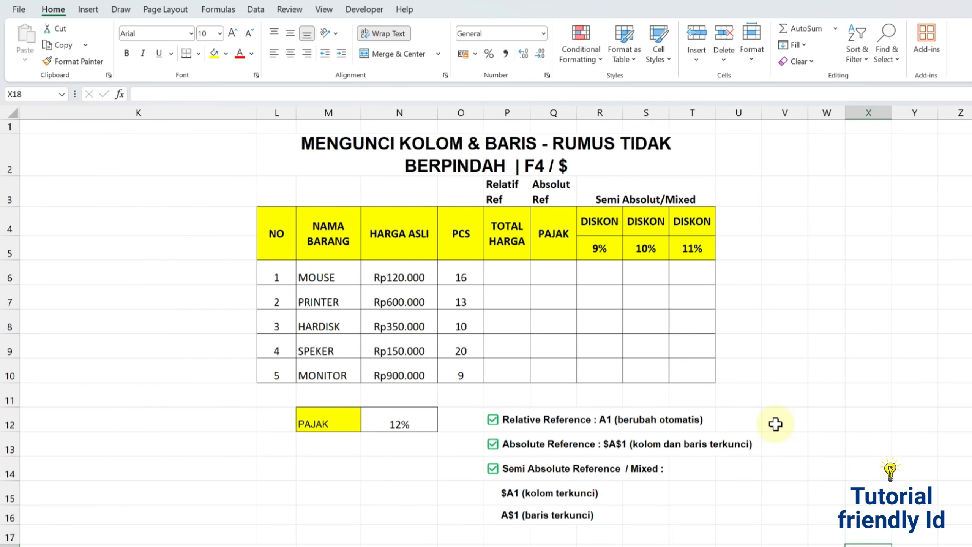
# View the contoh multiplication table and select M21, the first empty result cell of the MIXED REFERENCE table
pyautogui.scroll(-4, 776, 424)
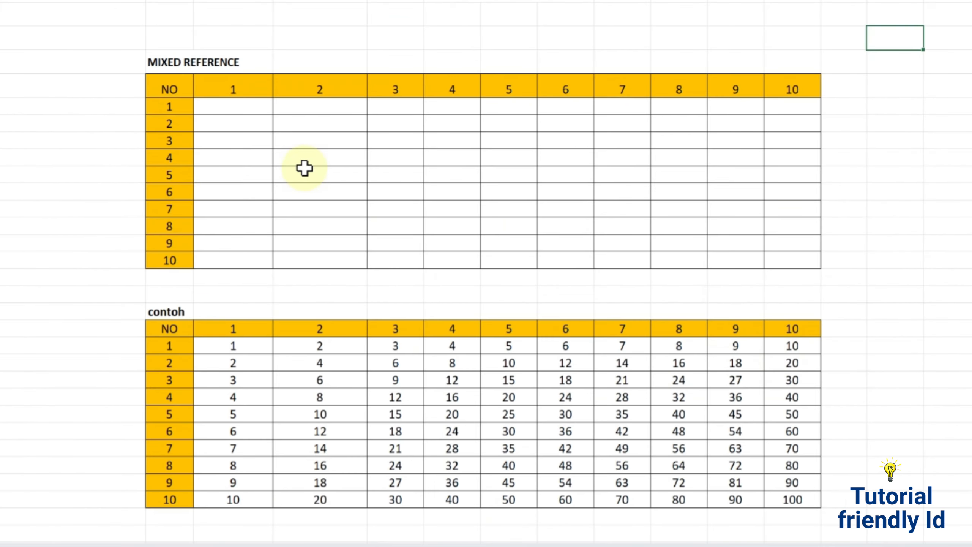
pyautogui.click(305, 168)
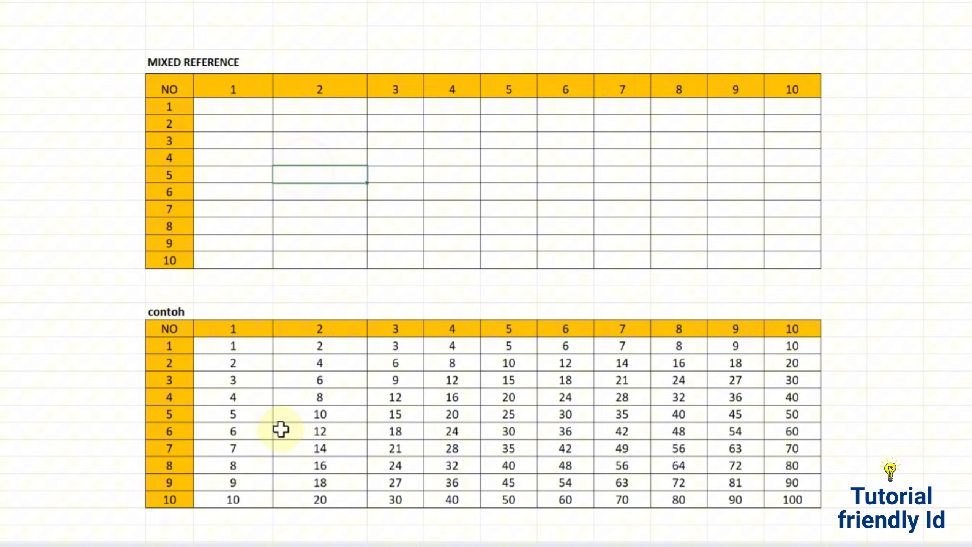
pyautogui.click(241, 351)
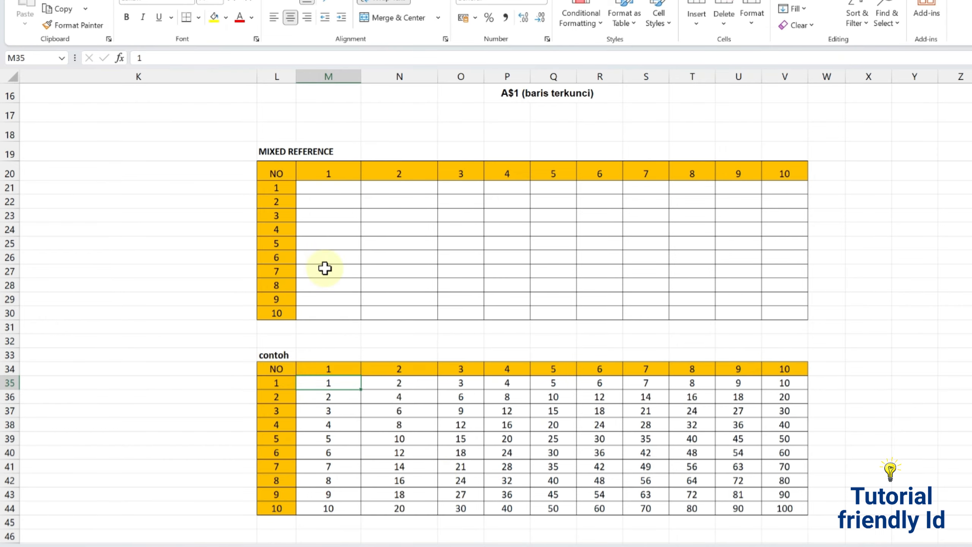
pyautogui.click(332, 190)
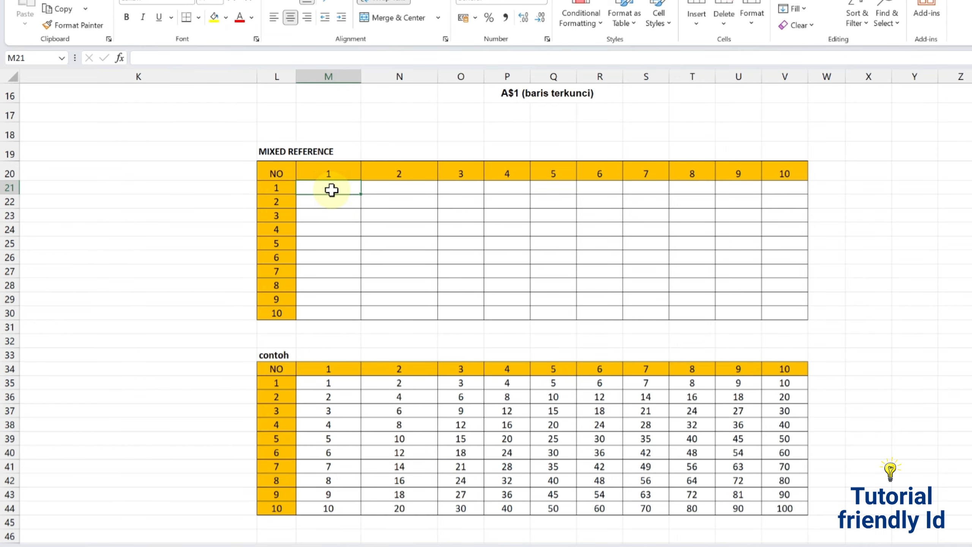